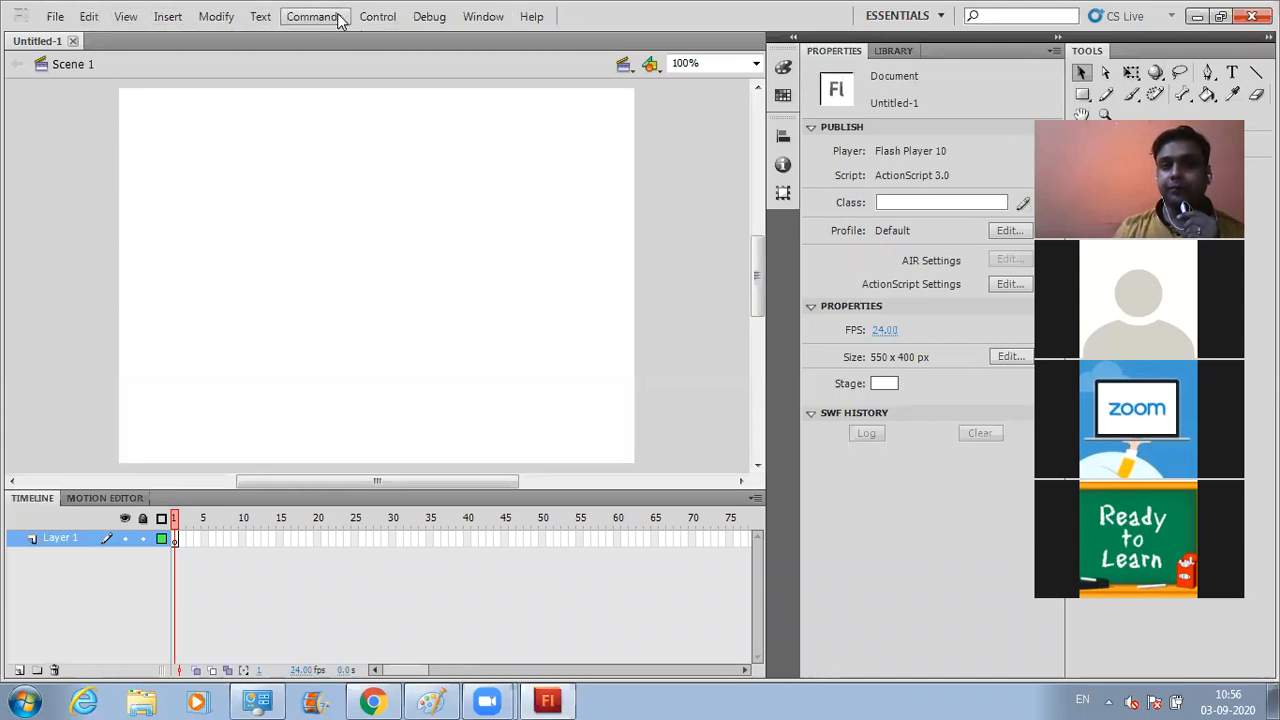
Step: Launch Excel 2013 and open a blank workbook
click(24, 701)
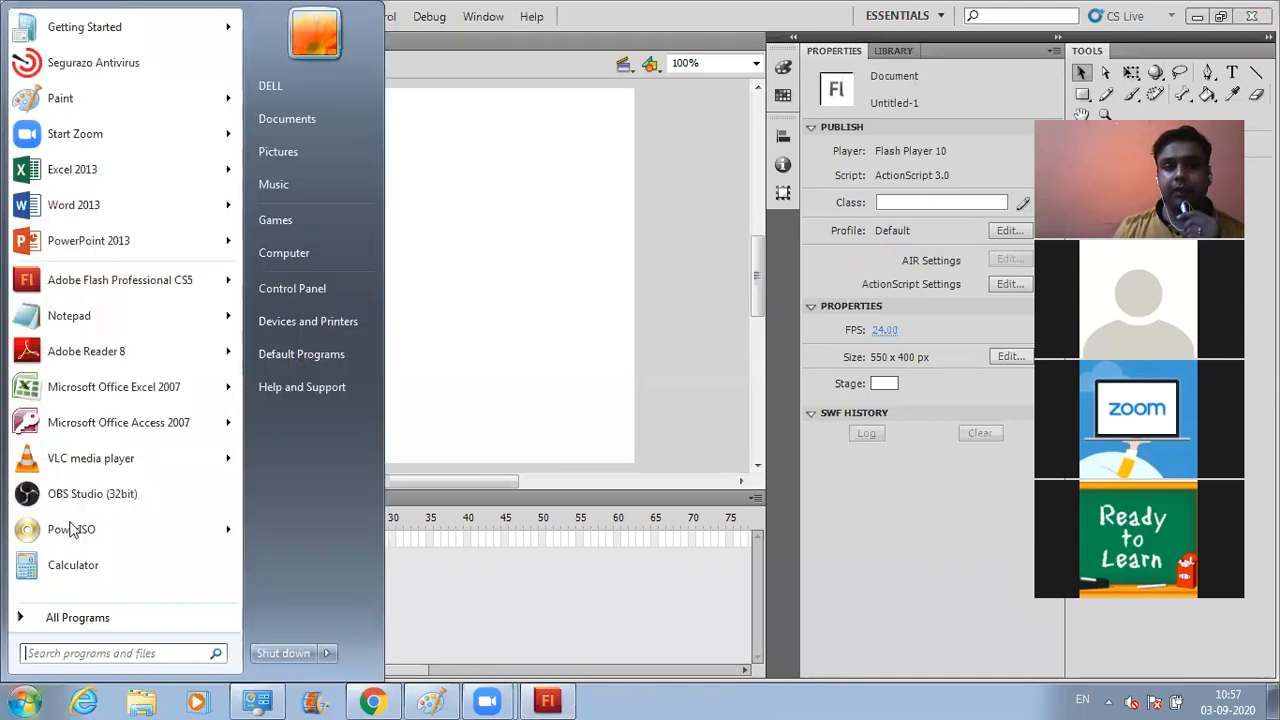
click(55, 177)
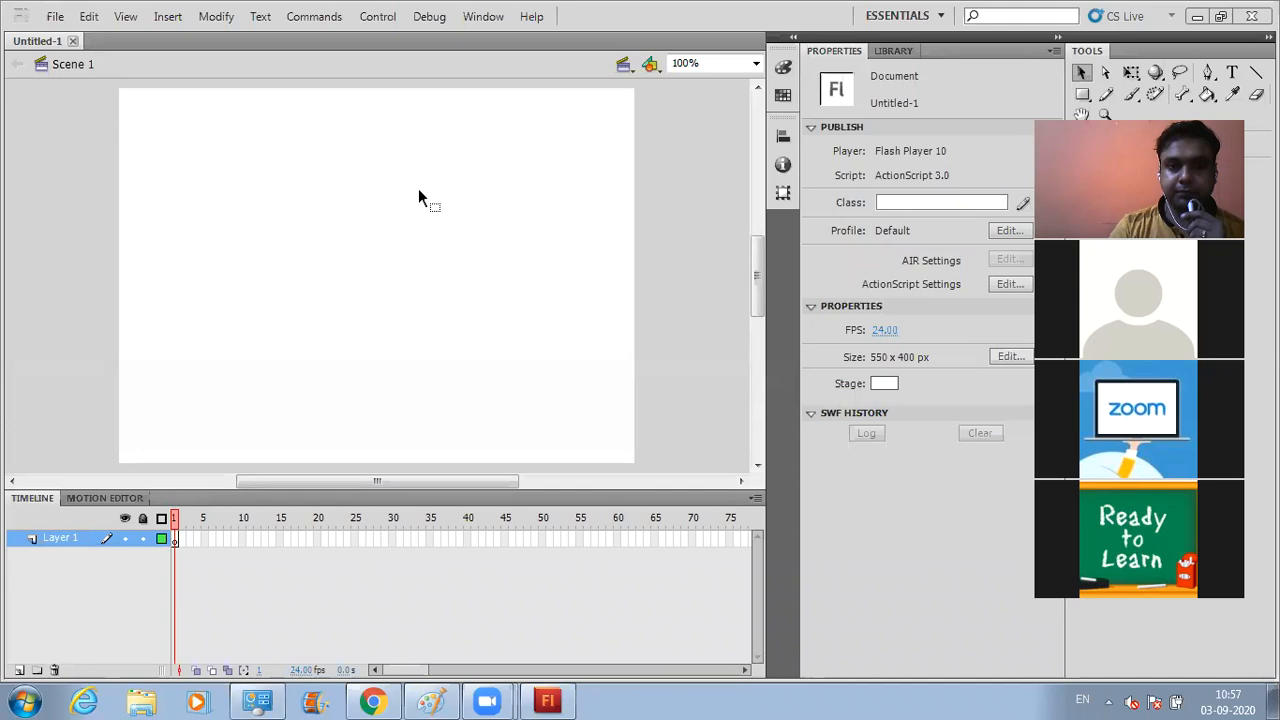
click(431, 701)
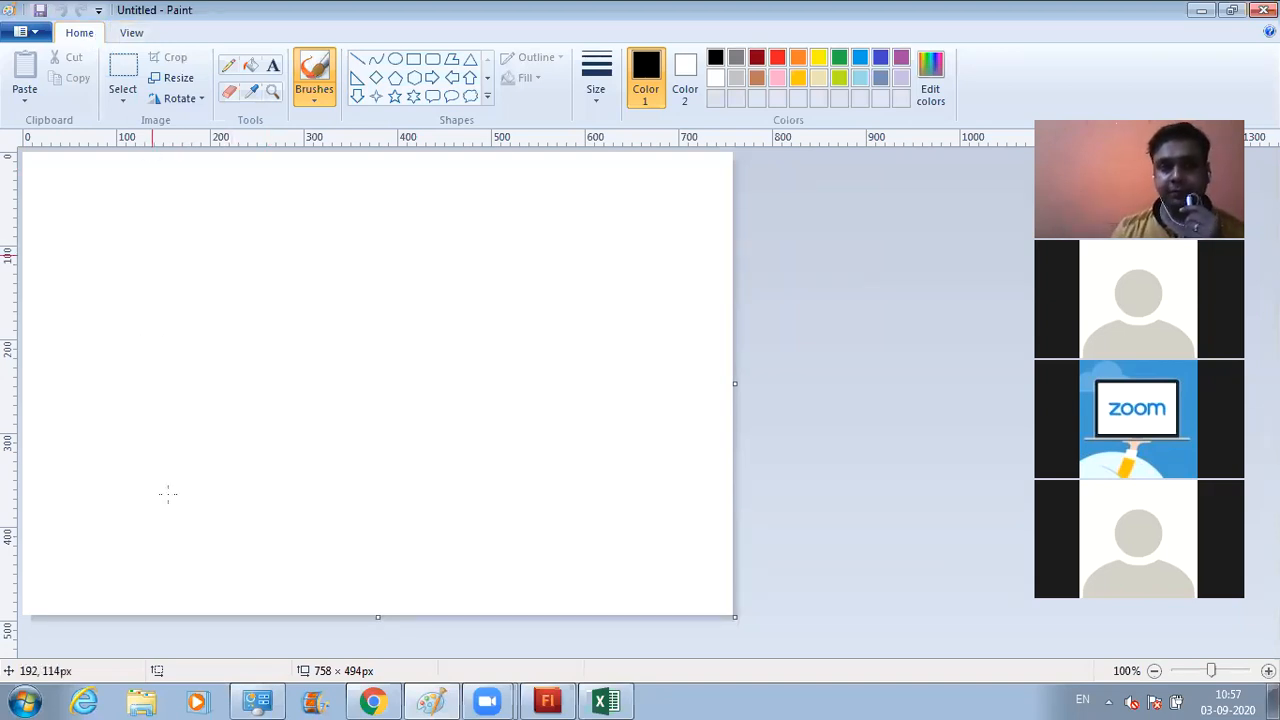
click(617, 700)
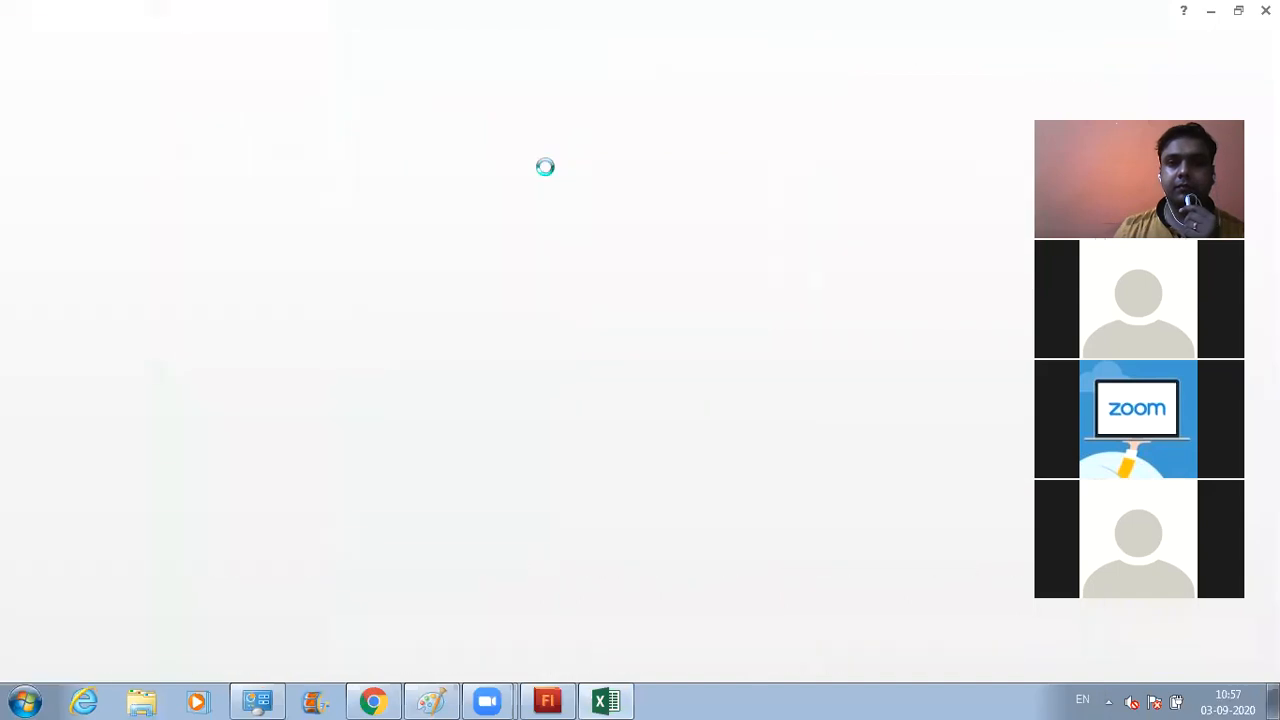
click(533, 242)
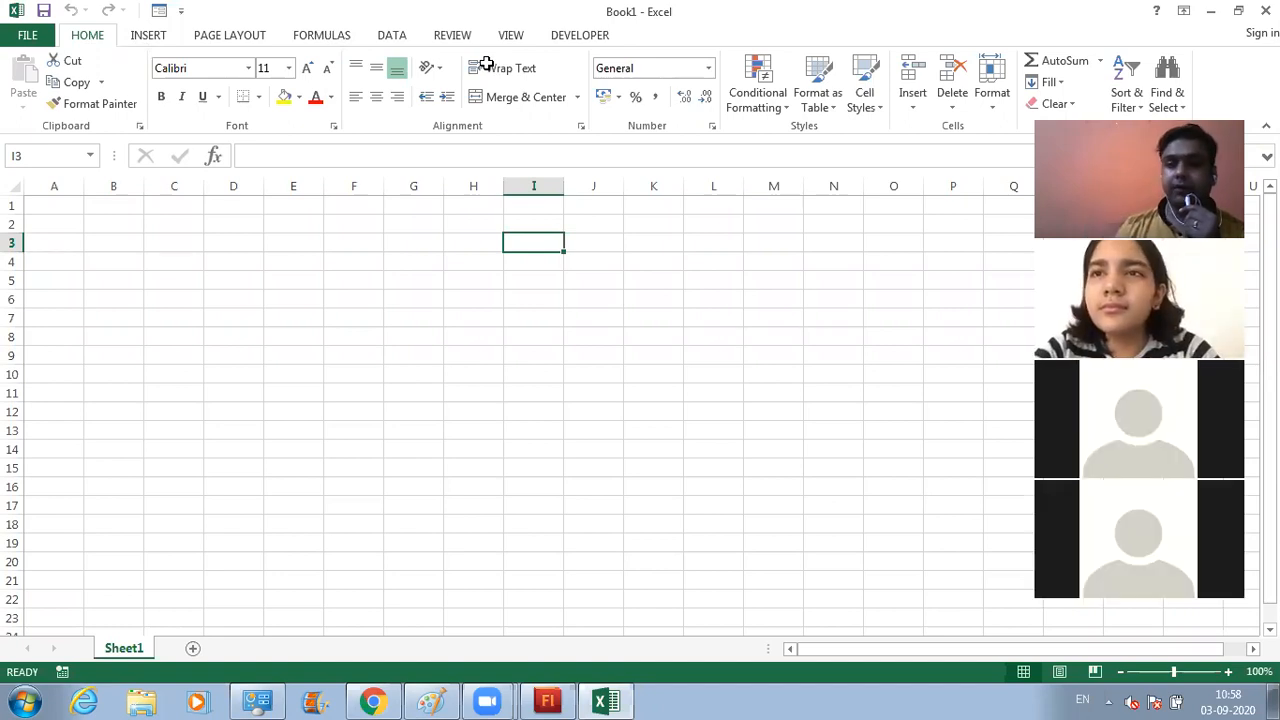
Step: Switch between Adobe Flash and Paint to compare their interfaces
click(552, 698)
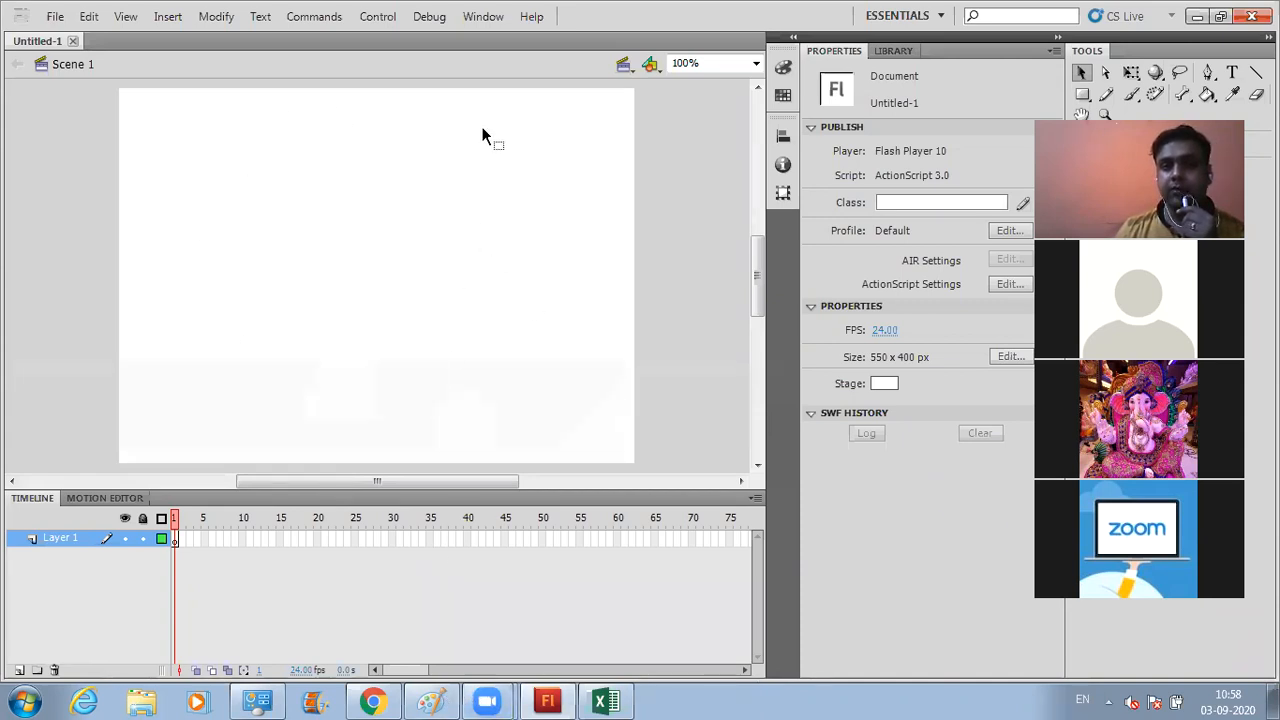
click(430, 701)
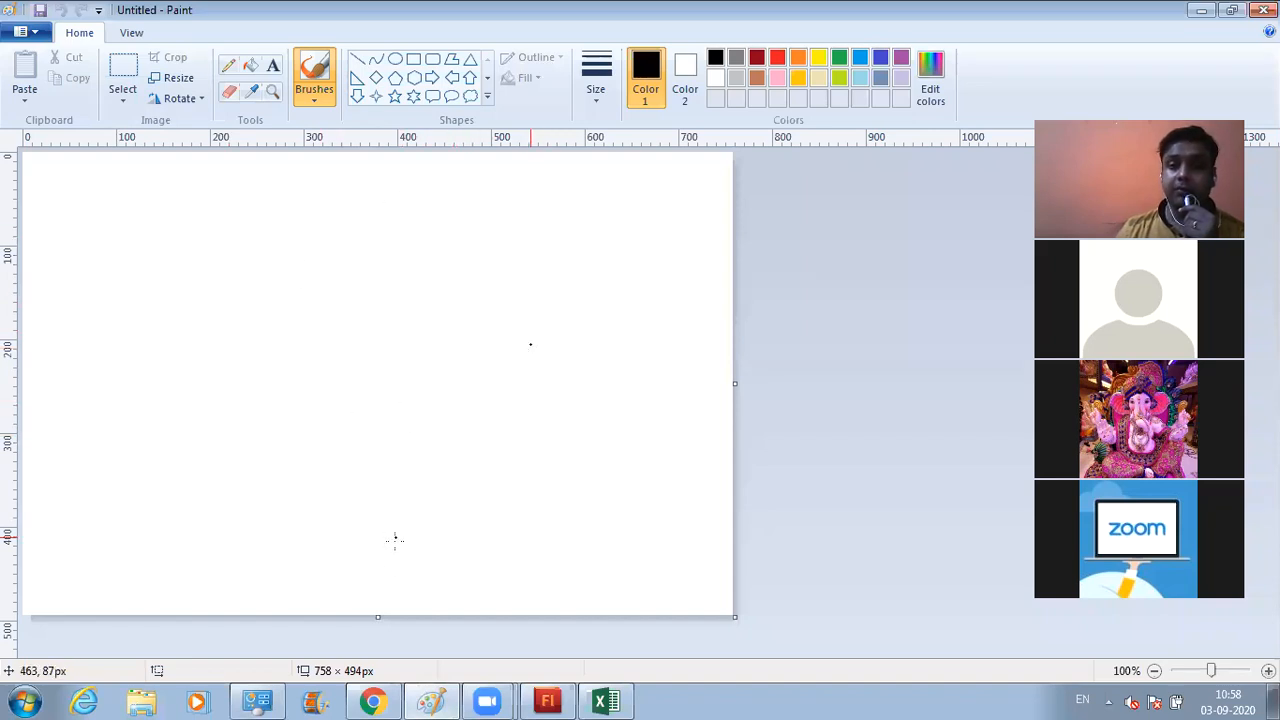
click(373, 703)
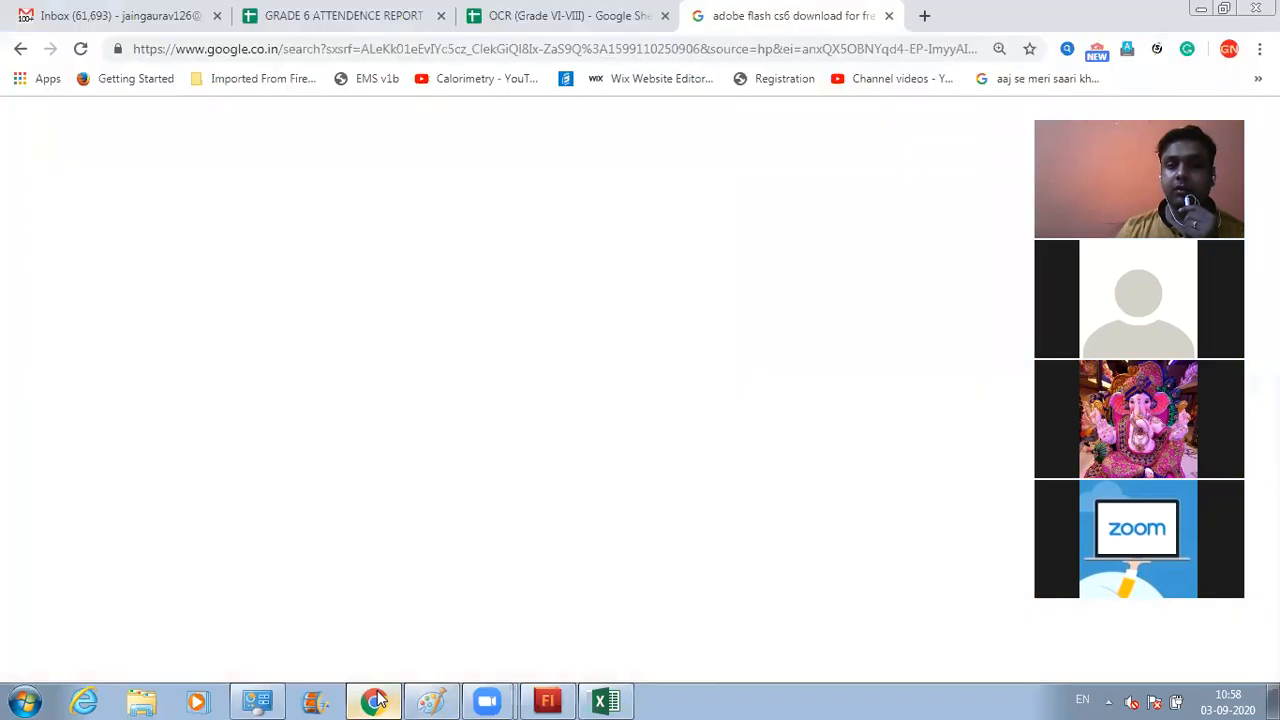
click(428, 700)
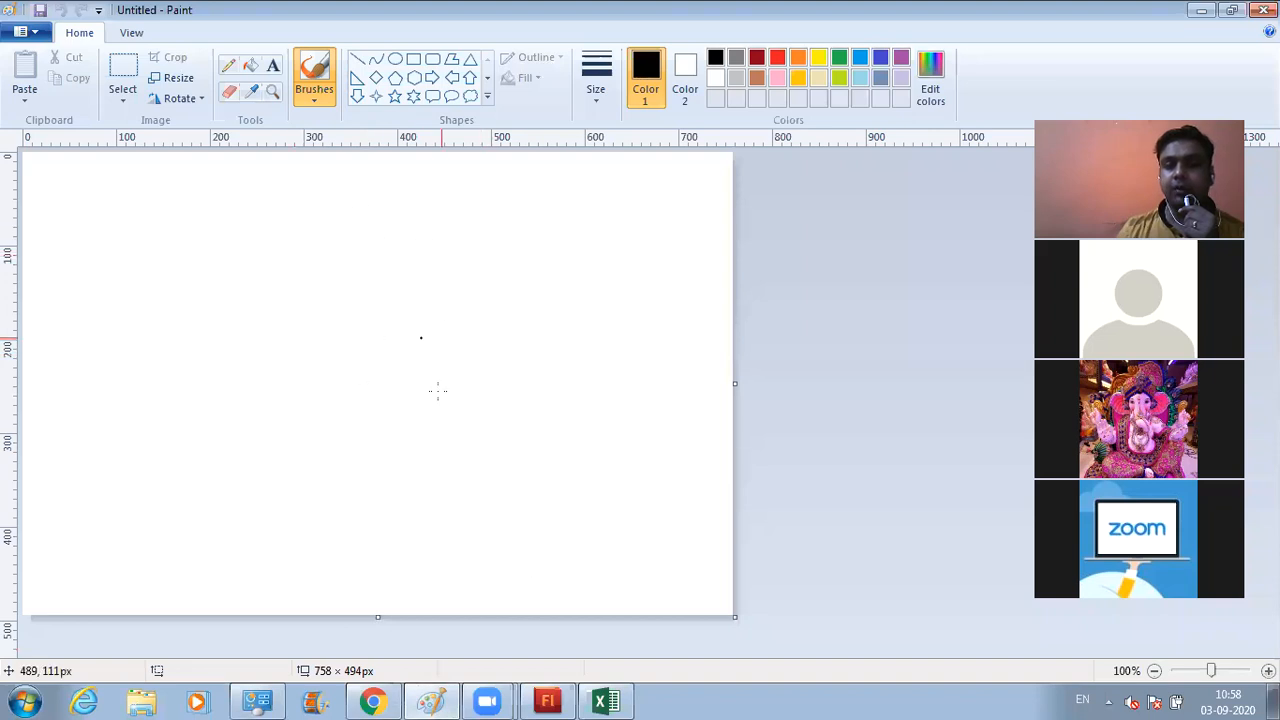
click(550, 698)
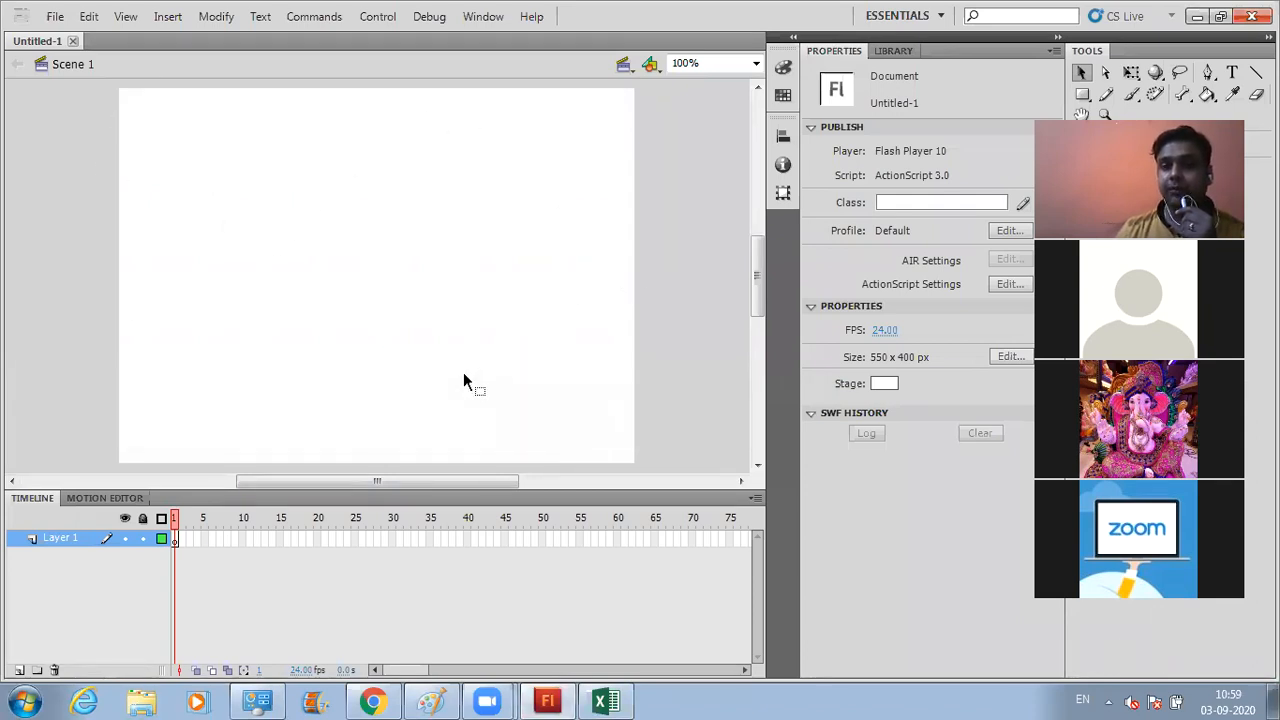
Step: Switch to Paint and add the text "JGKGHGHGH" on the canvas
click(431, 700)
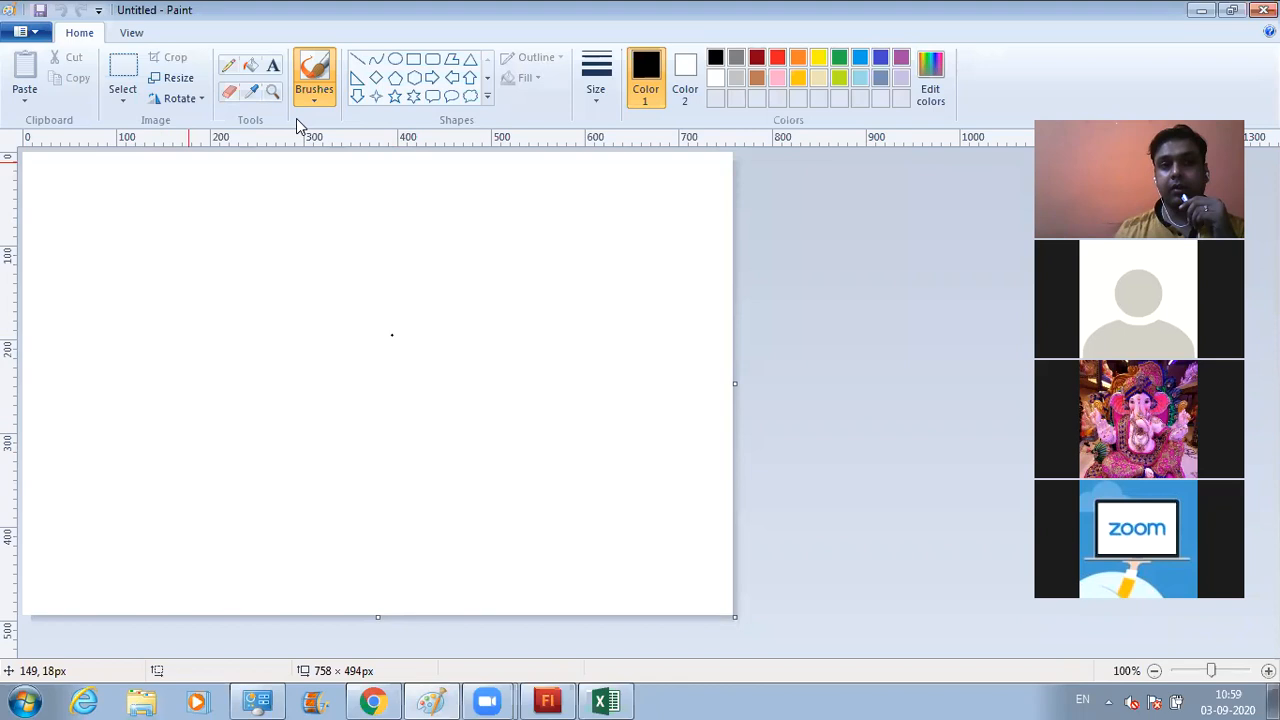
click(273, 65)
click(224, 326)
text(JGKGHGHGH)
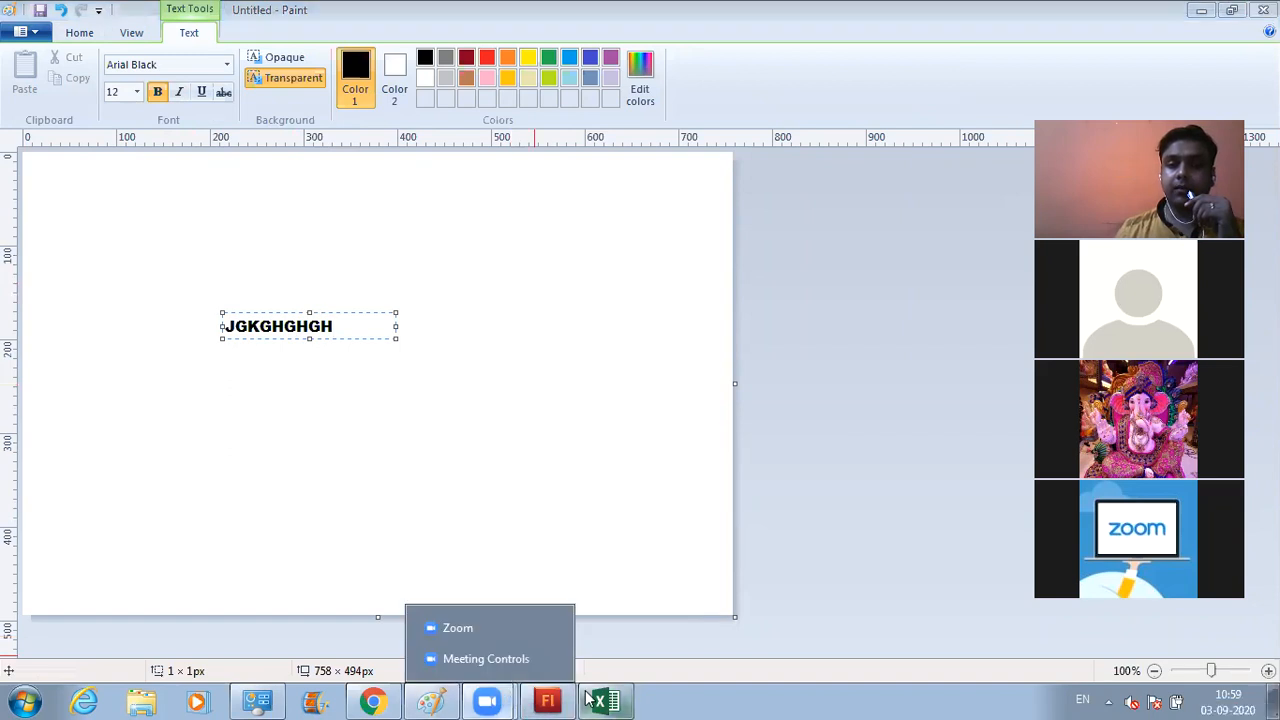
Step: Switch to Adobe Flash, draw a red diagonal line on the left half of the stage, and set the Line tool's stroke to 137.45
click(548, 701)
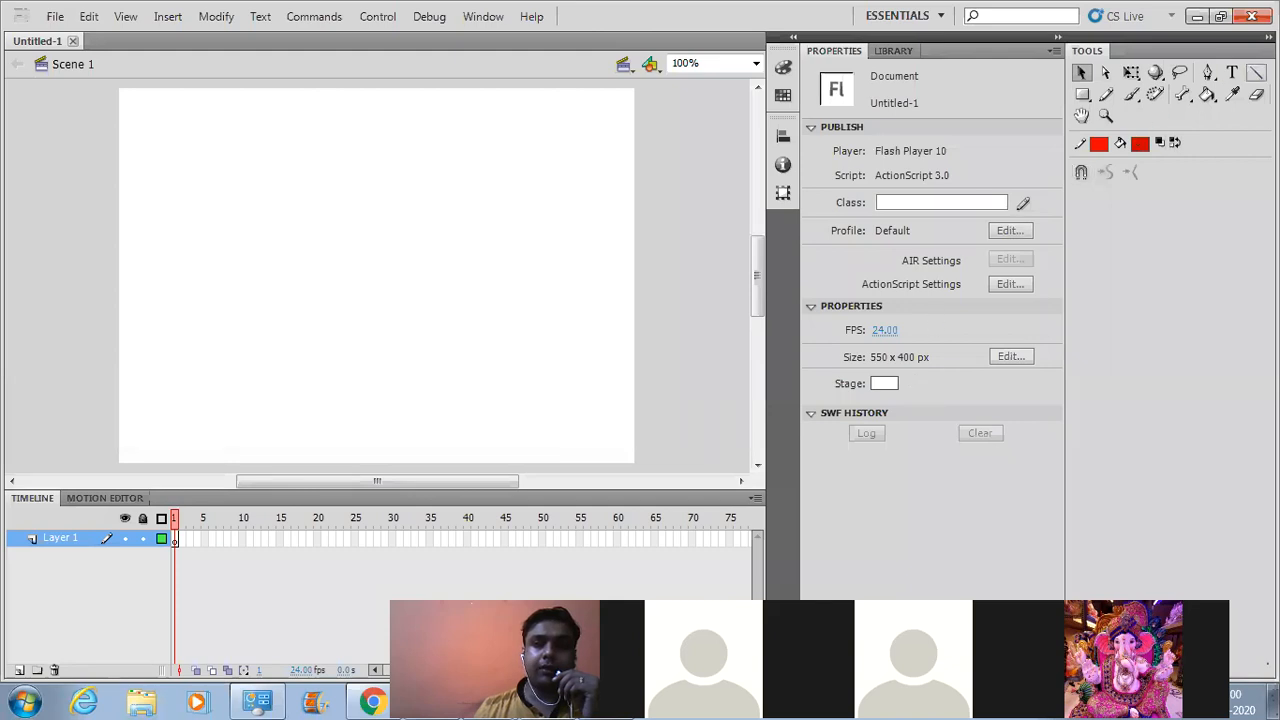
click(1256, 72)
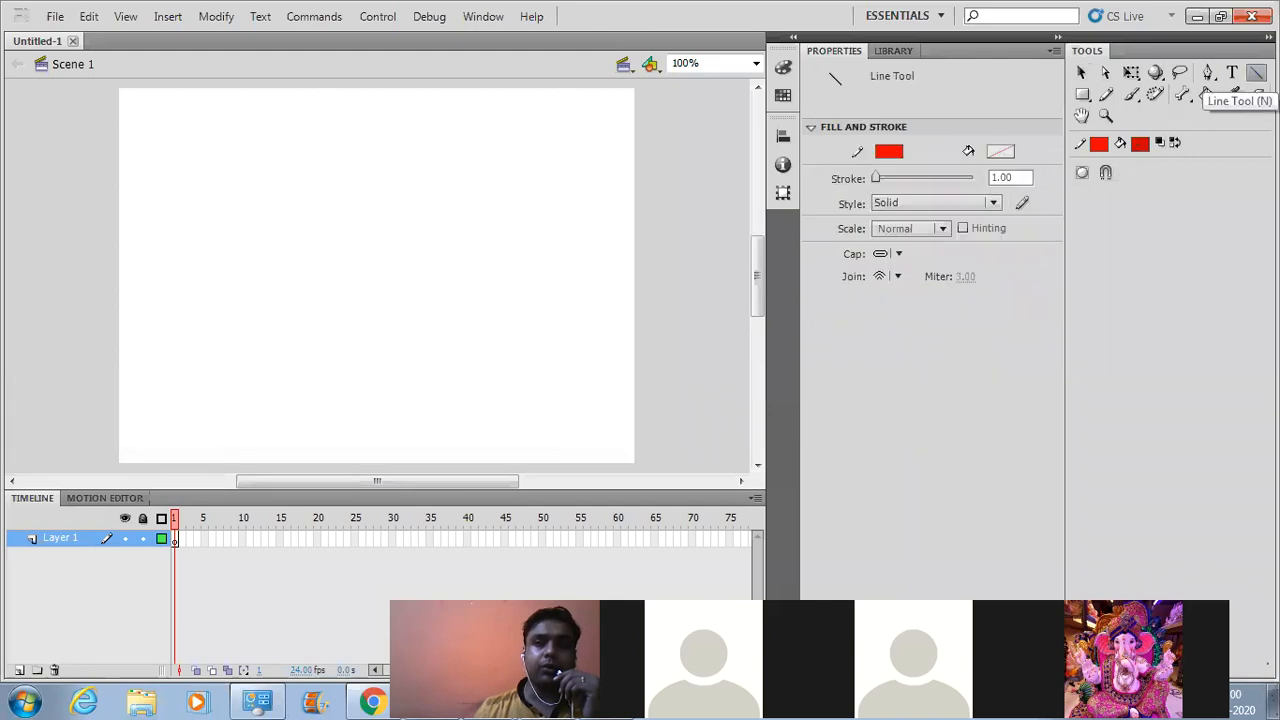
mouse_move(177, 170)
mouse_down()
mouse_move(240, 257)
mouse_move(362, 342)
mouse_up()
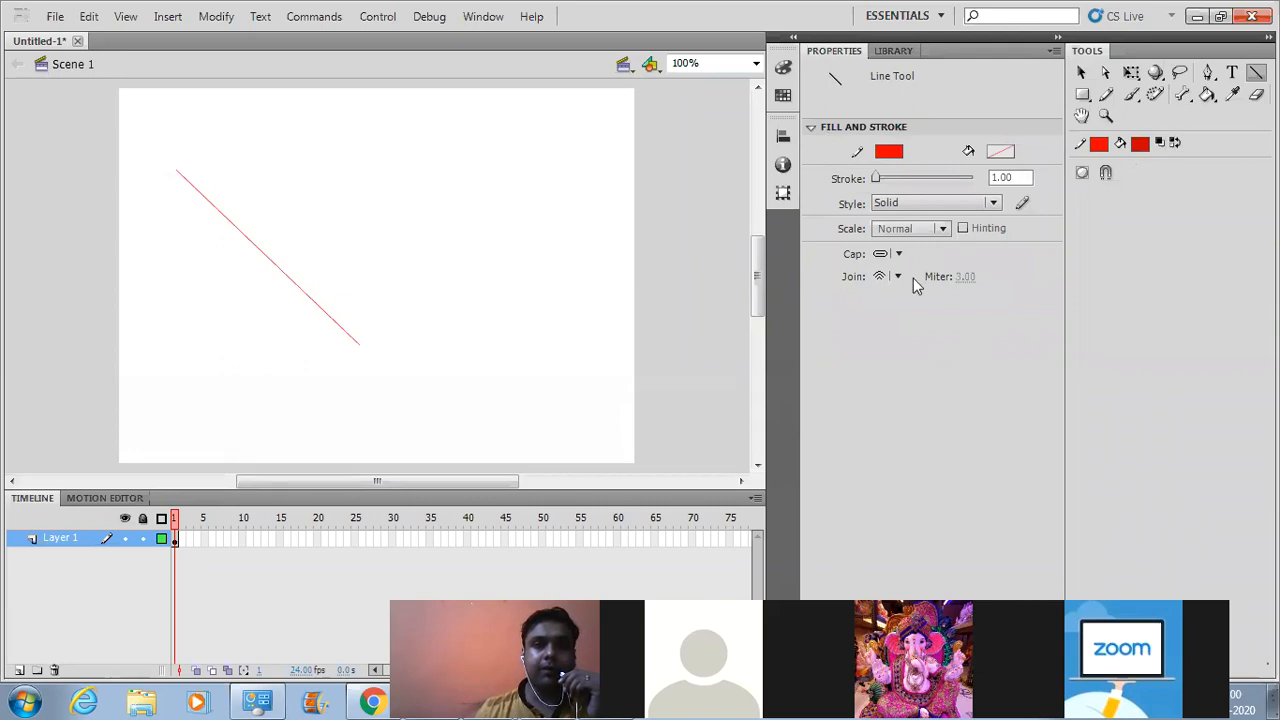
drag(878, 182, 941, 181)
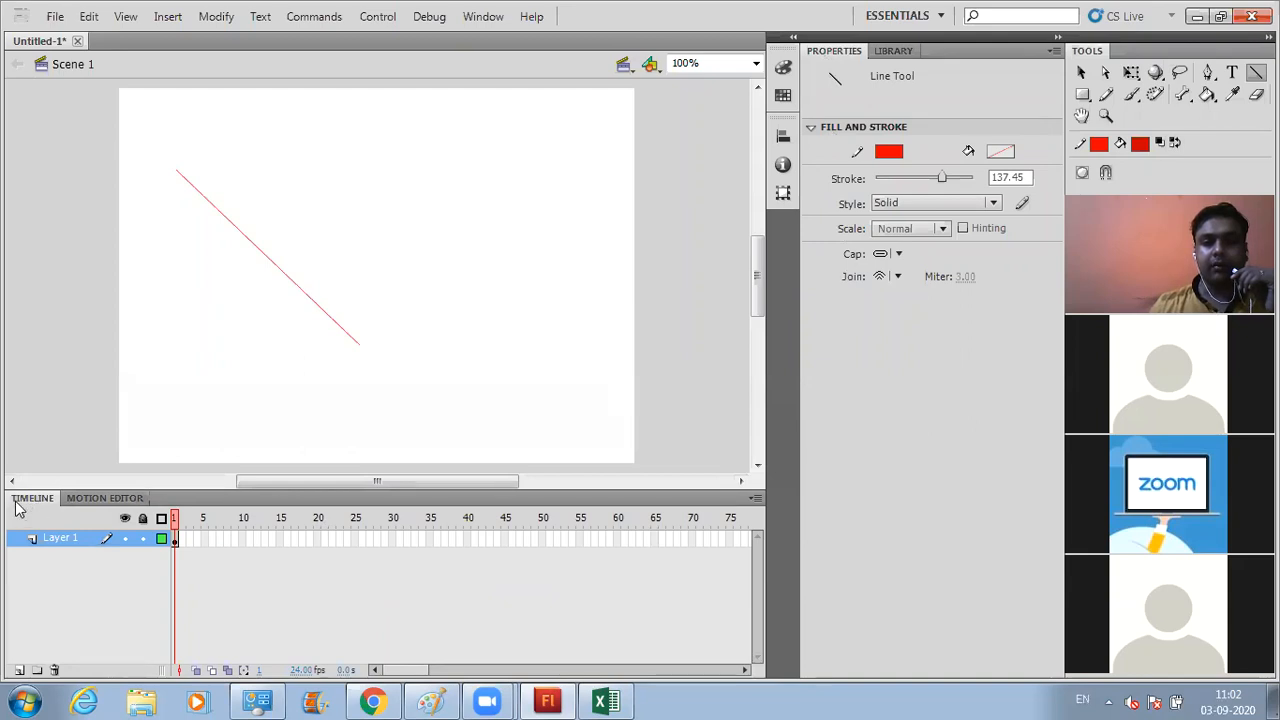
Step: Examine individual frames along Layer 1's timeline, between about frames 11 and 53
click(386, 537)
click(430, 538)
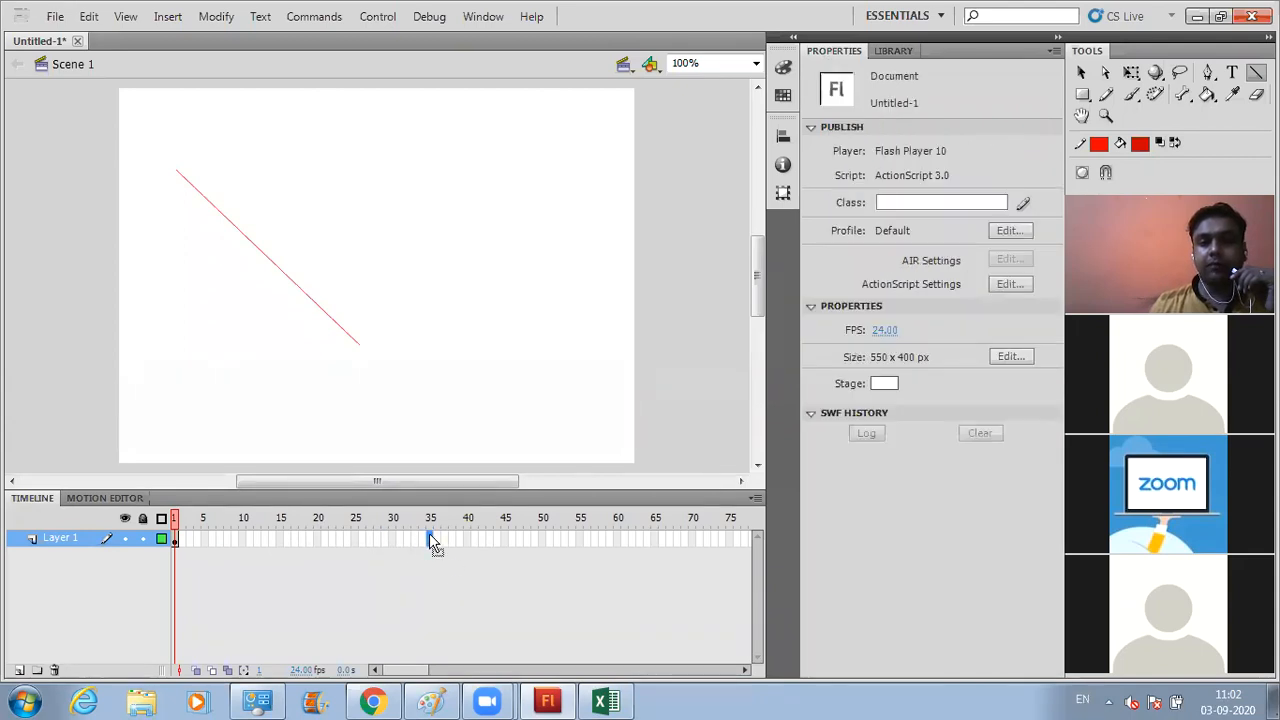
click(496, 540)
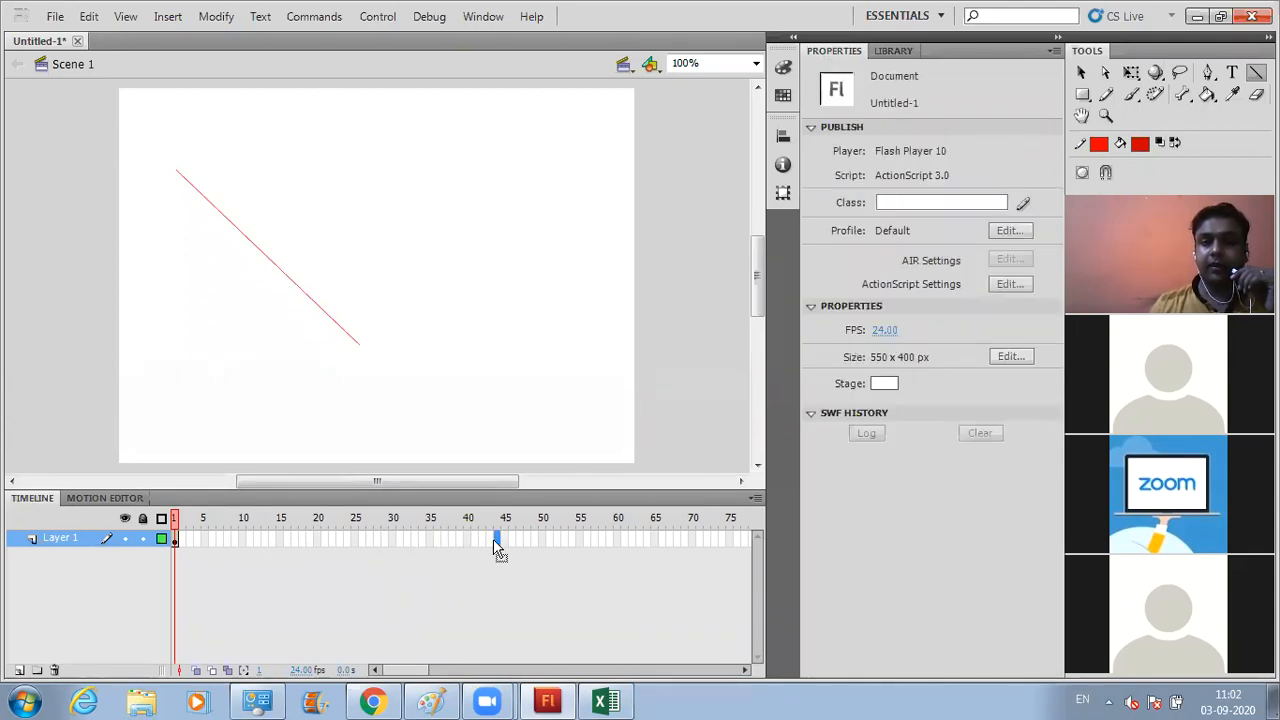
click(564, 540)
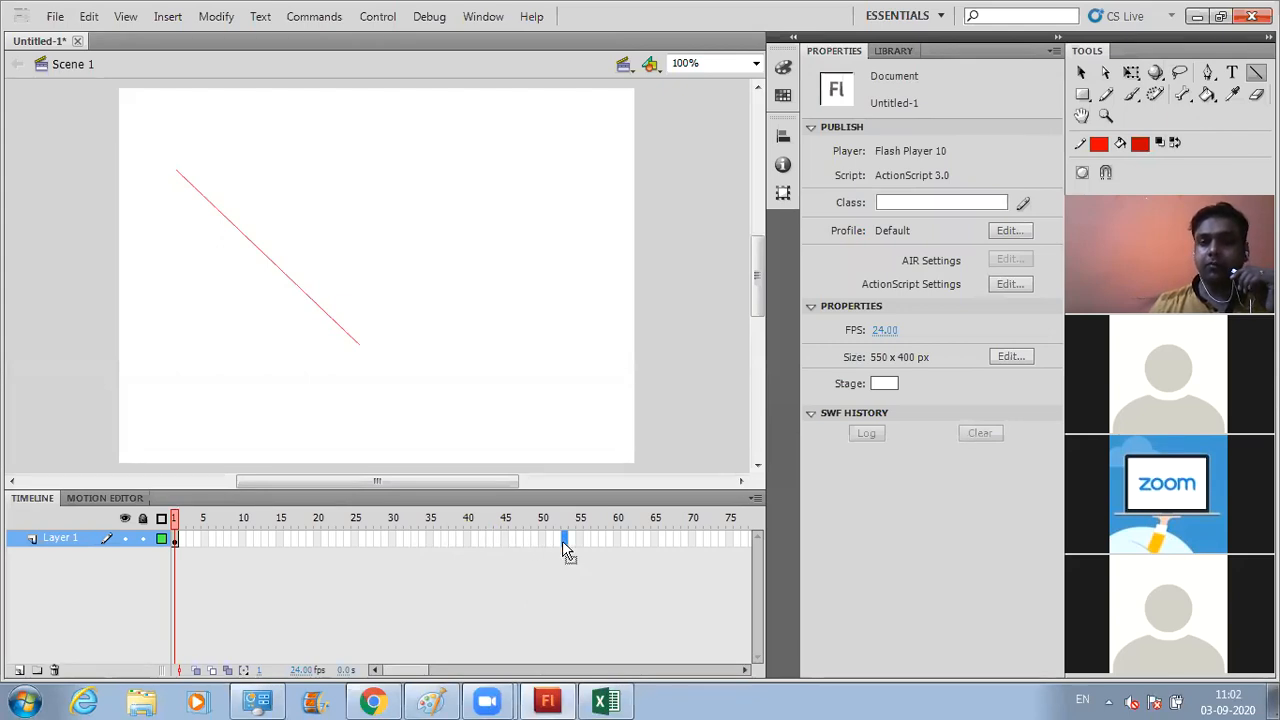
click(482, 540)
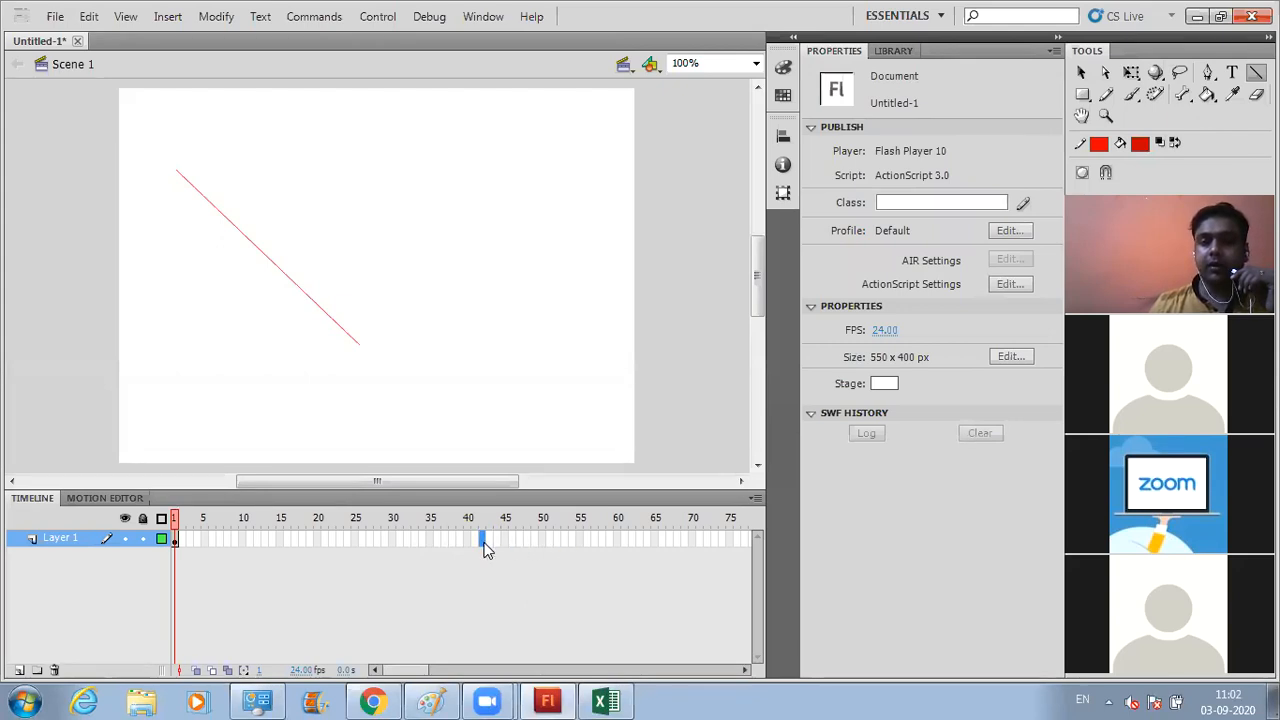
click(371, 541)
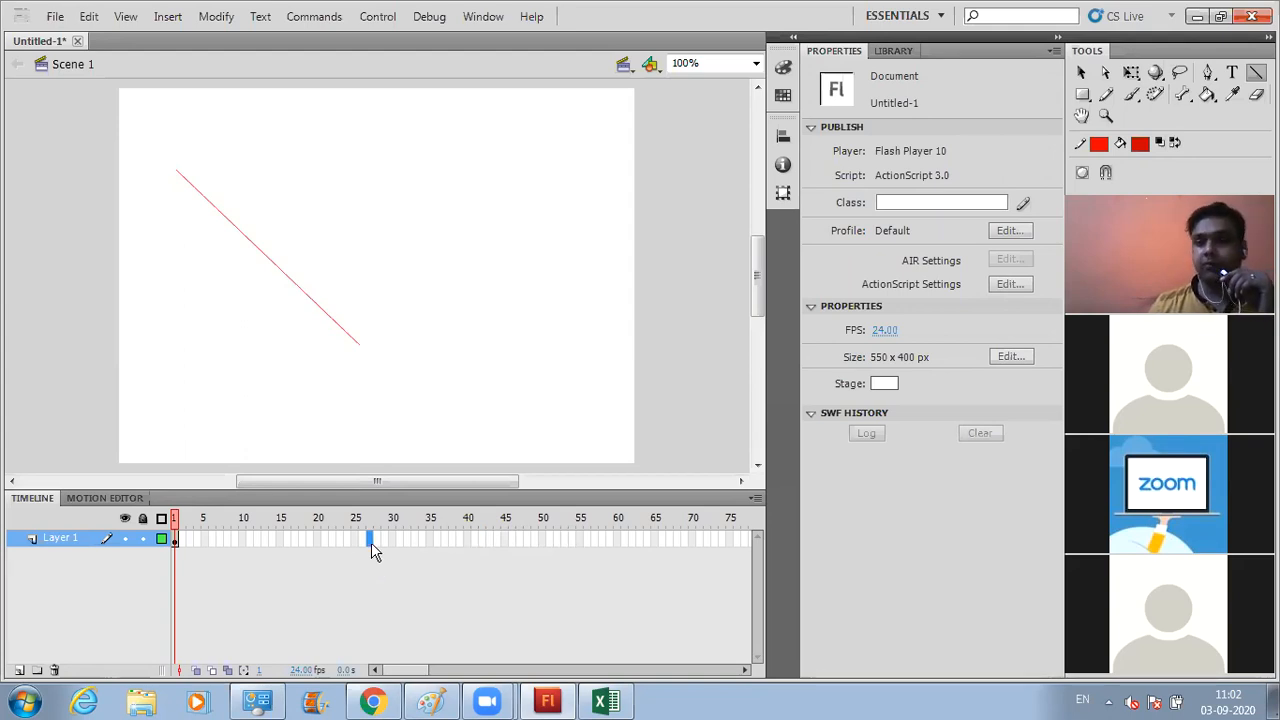
click(407, 541)
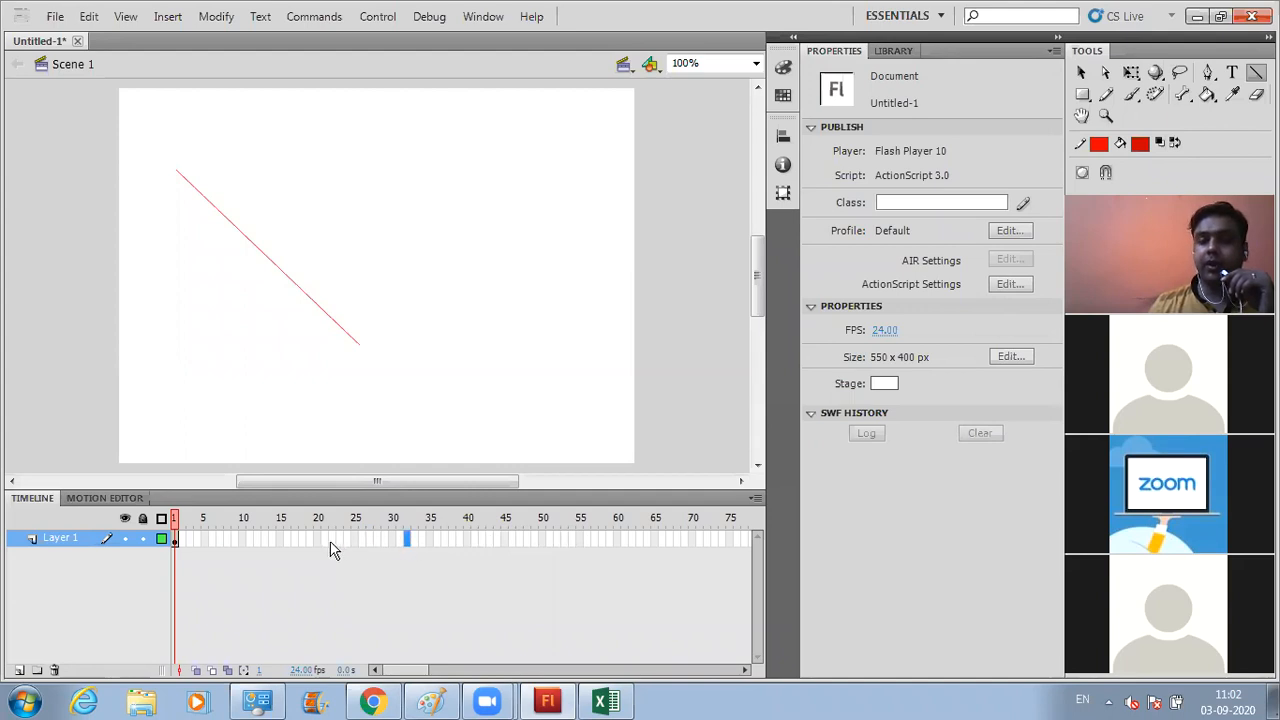
click(250, 539)
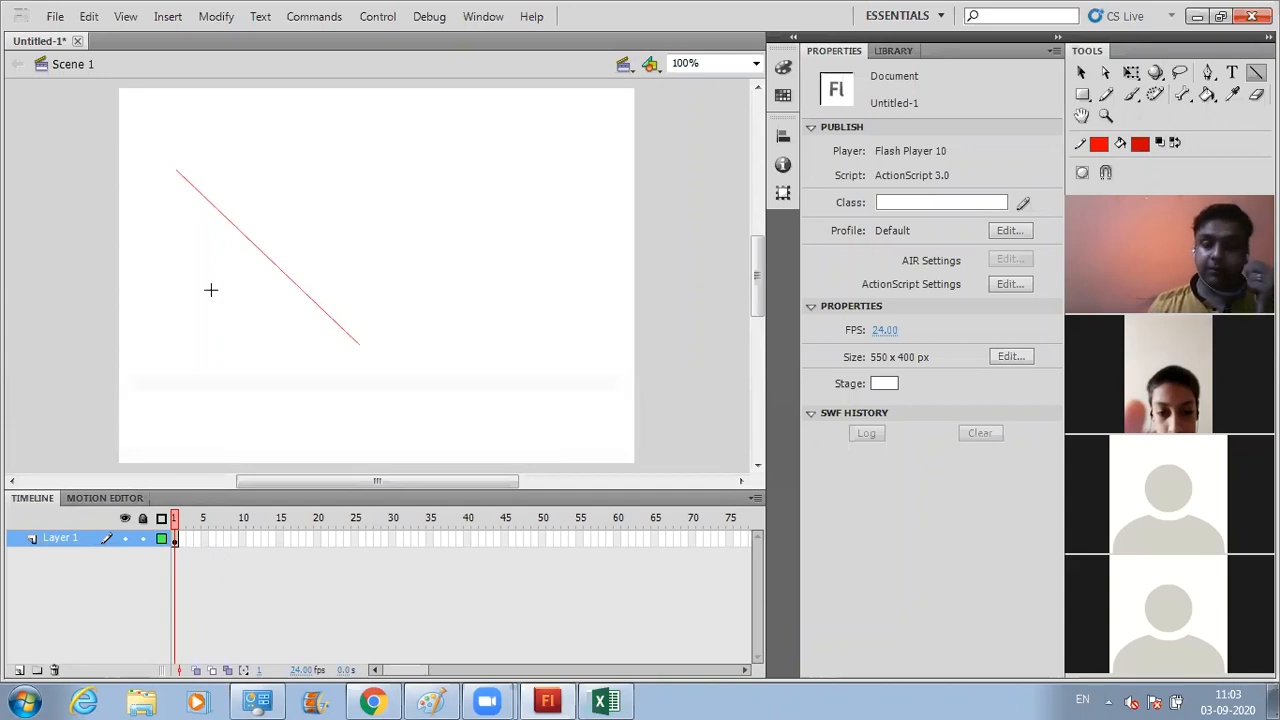
Step: Delete the diagonal line from the stage
key(v)
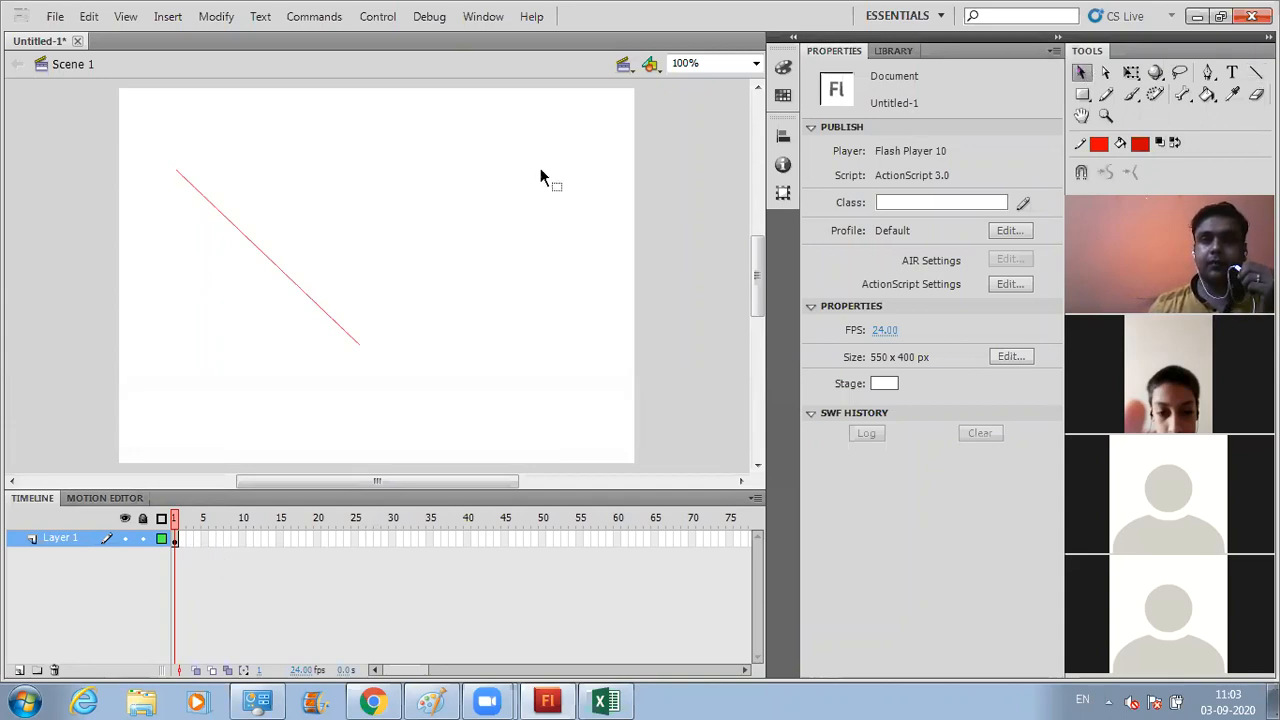
drag(168, 128, 440, 378)
key(Delete)
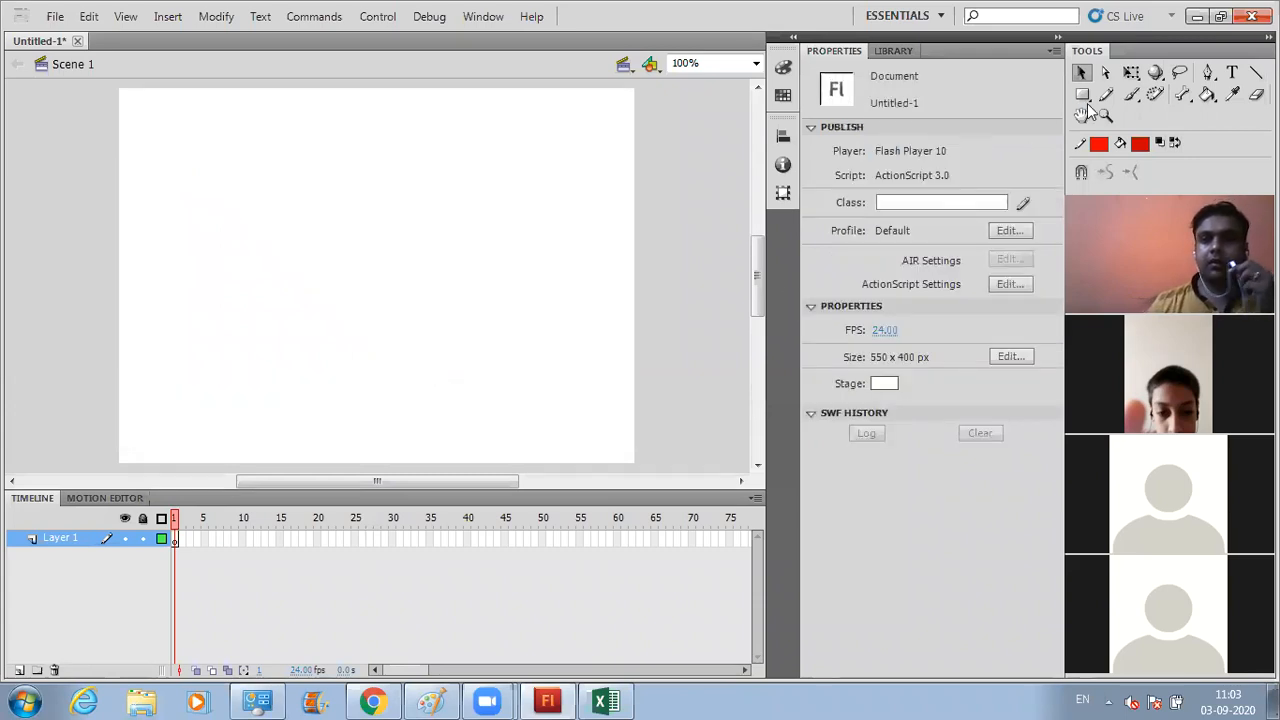
Step: Draw a red rectangle in the lower-left area of the stage with the Rectangle tool, undoing the first attempt and redrawing it fully inside the stage
click(1082, 95)
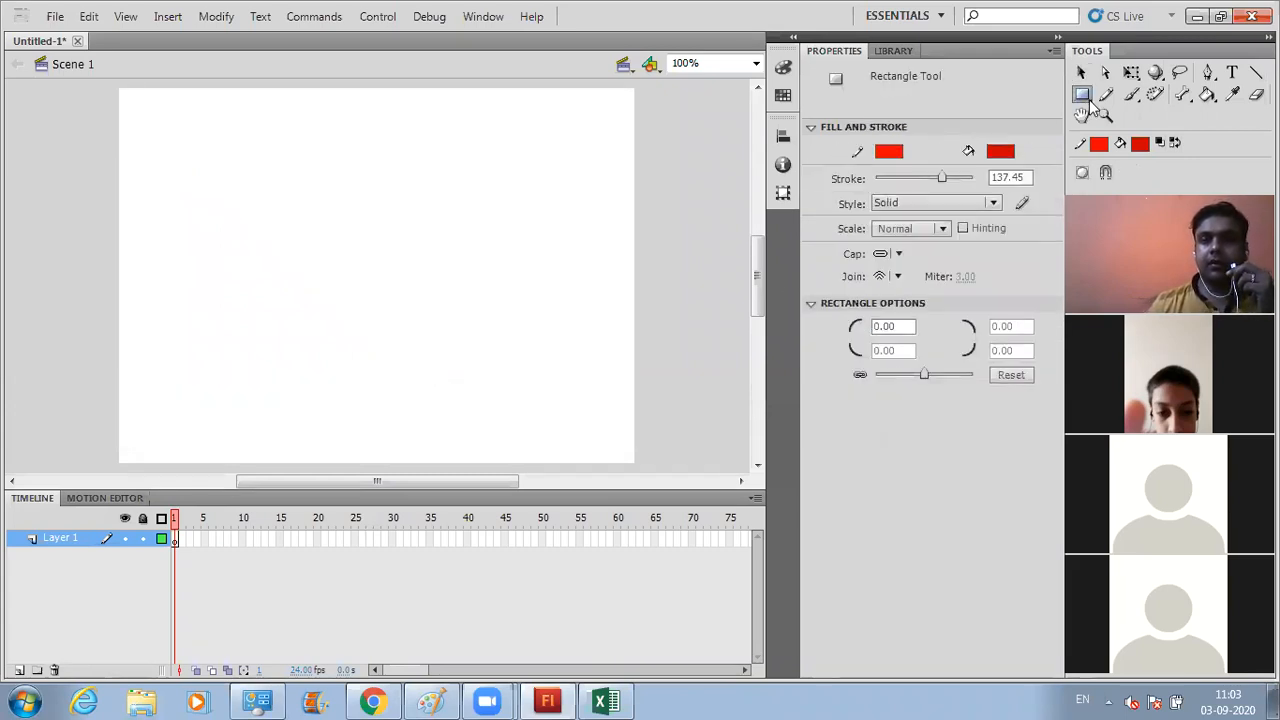
click(1089, 99)
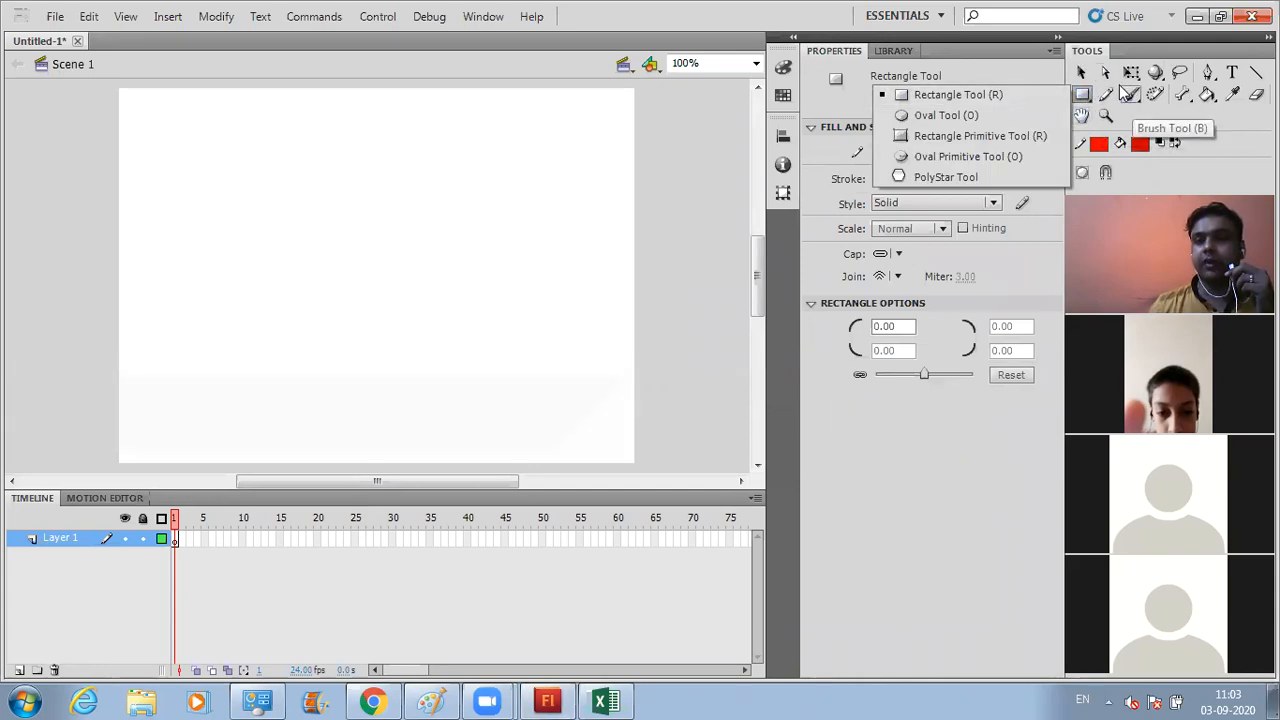
click(950, 95)
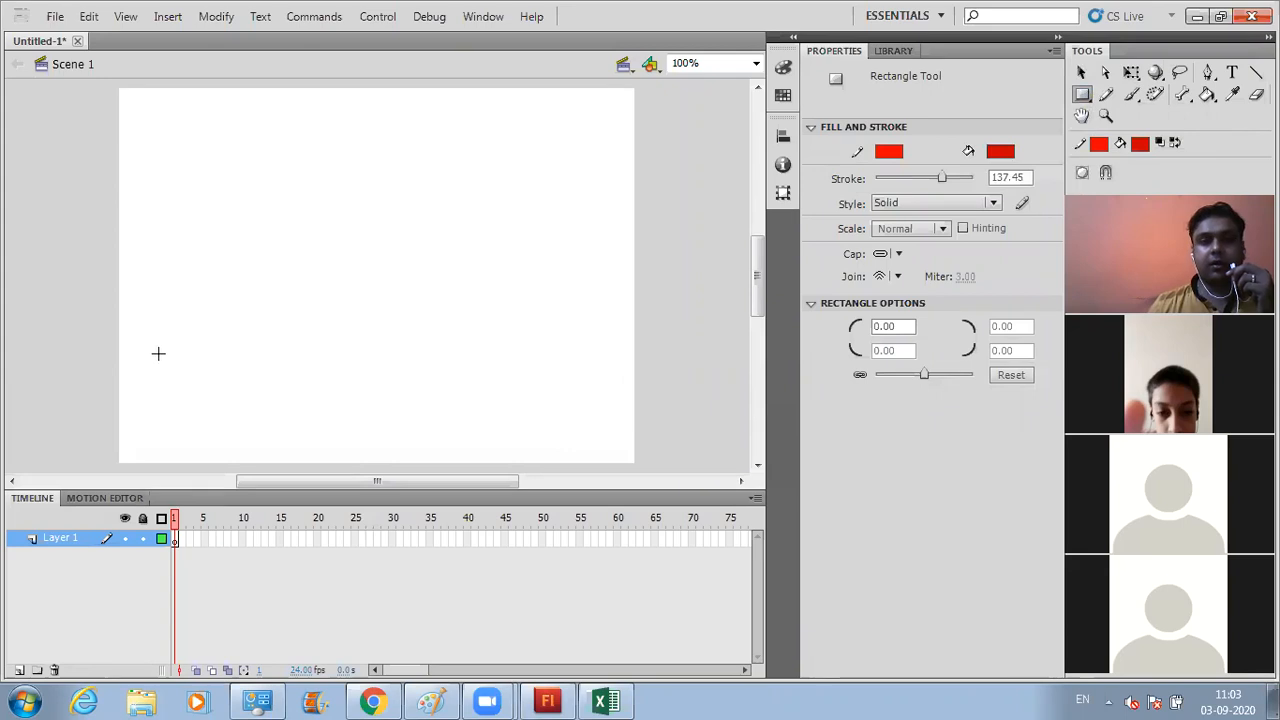
drag(143, 329, 300, 444)
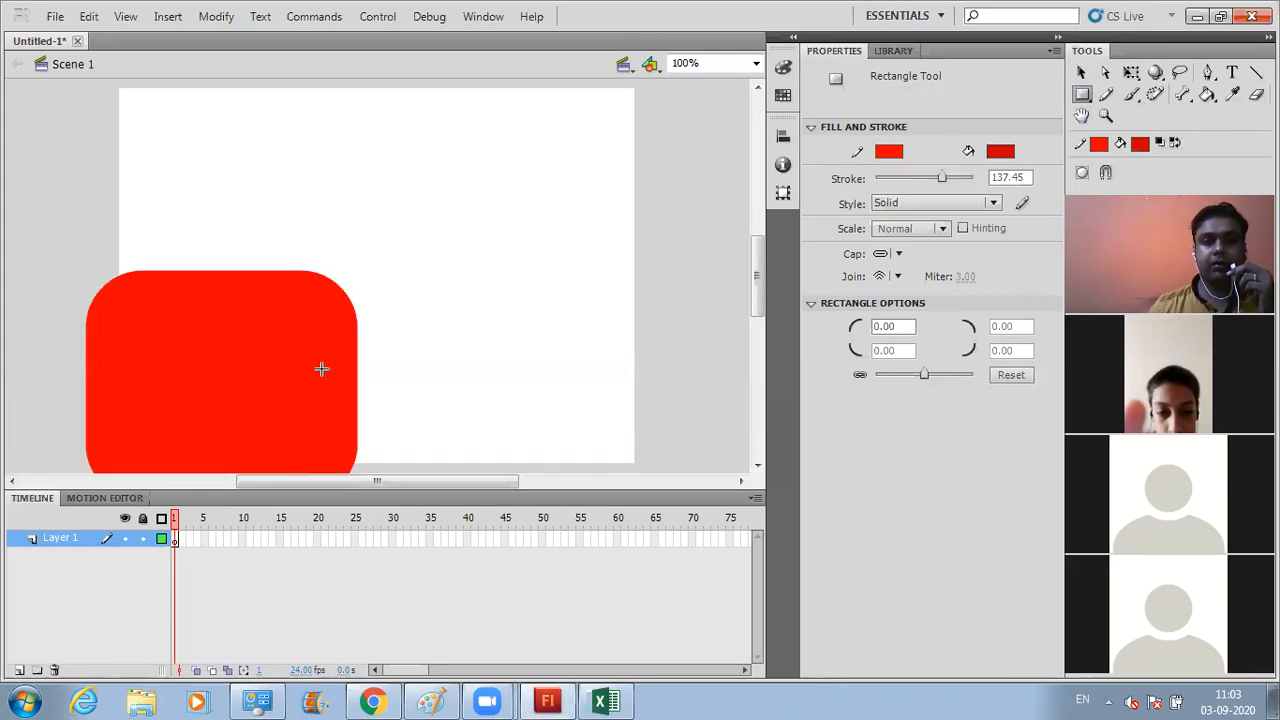
key(ctrl+z)
mouse_move(177, 280)
mouse_down()
mouse_move(260, 369)
mouse_move(297, 383)
mouse_up()
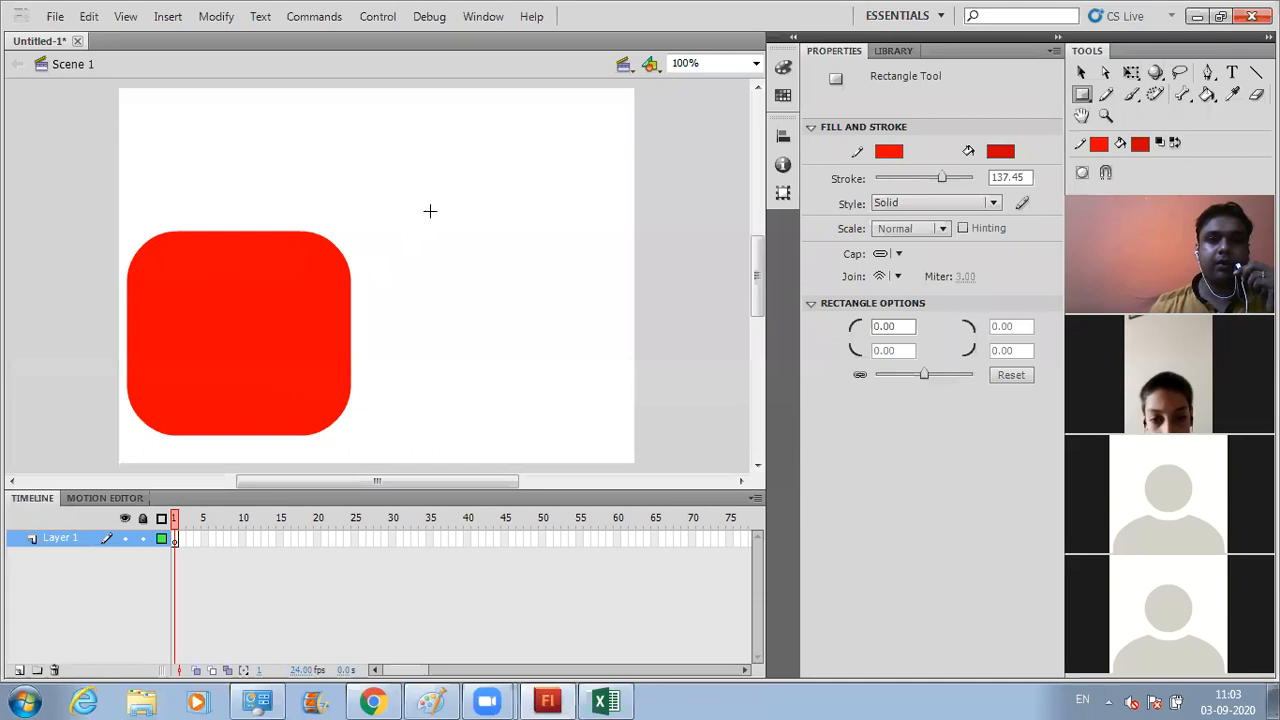
Step: Choose the Oval tool, try it with an oval near the stage's upper-right corner, and undo that oval
click(1083, 95)
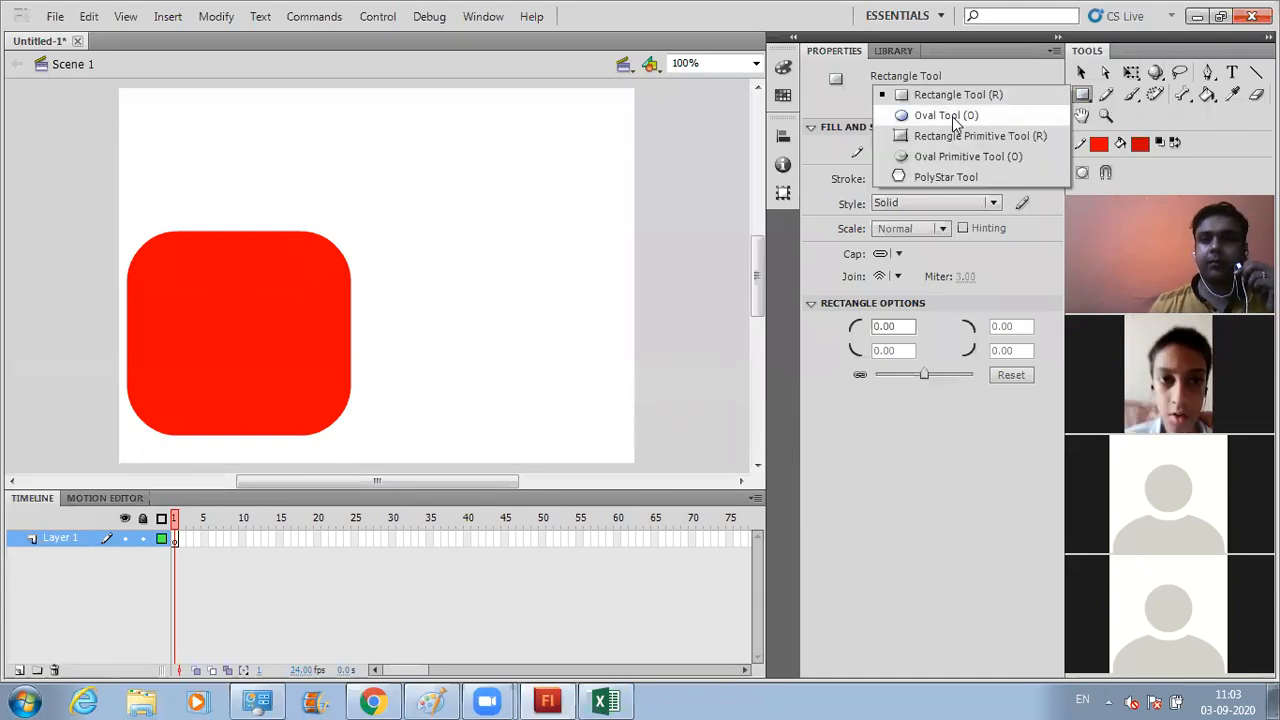
click(940, 114)
drag(541, 141, 612, 196)
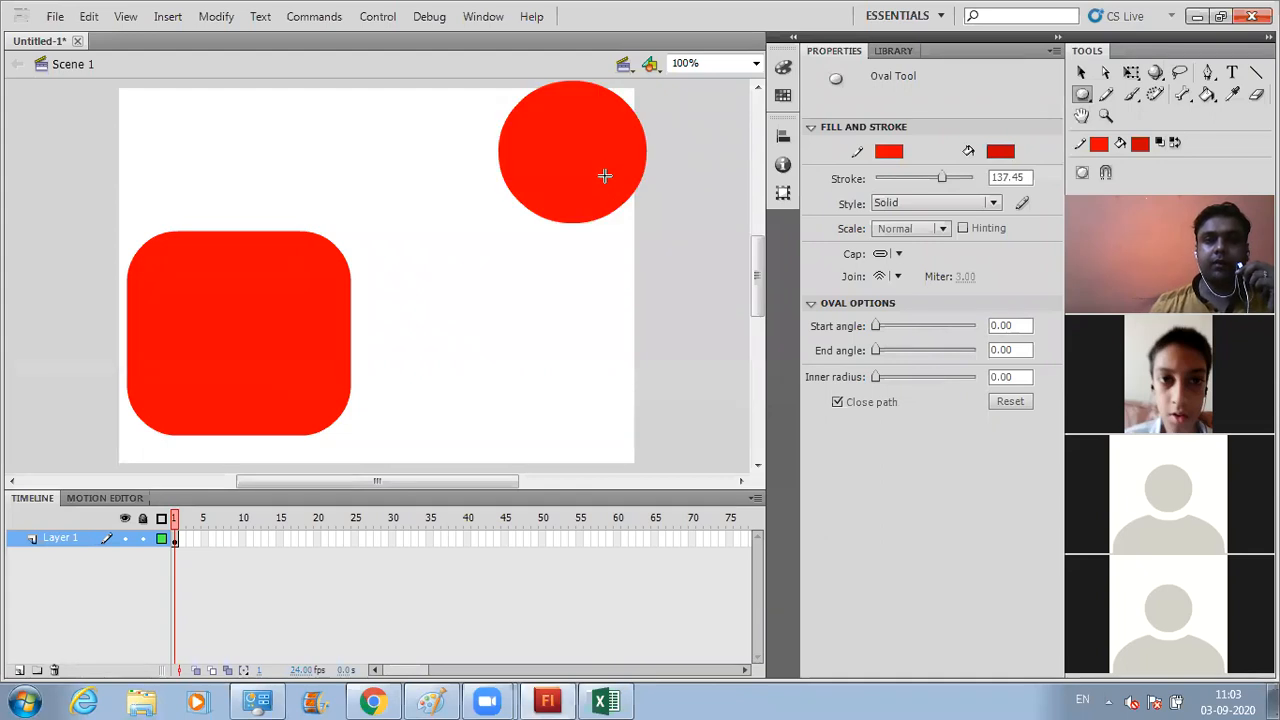
key(ctrl+z)
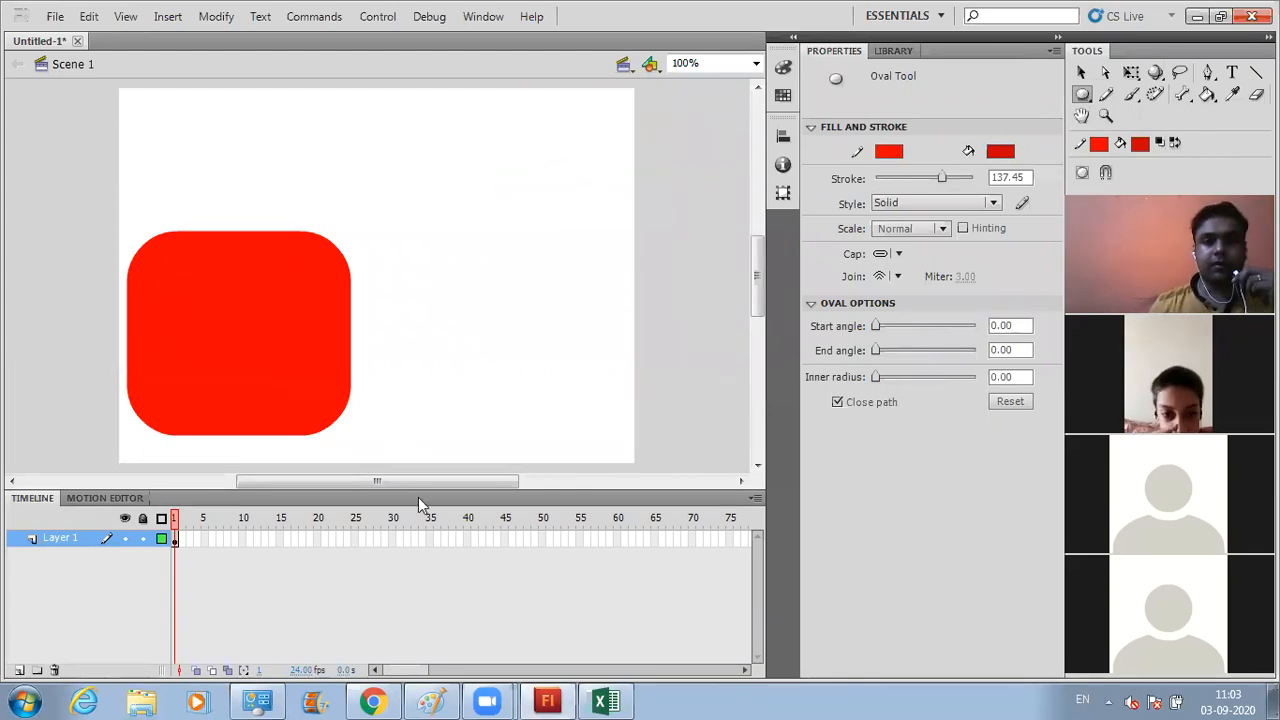
Step: Insert a keyframe at frame 40 of Layer 1 and draw a small red oval in the stage's upper-right area
click(468, 540)
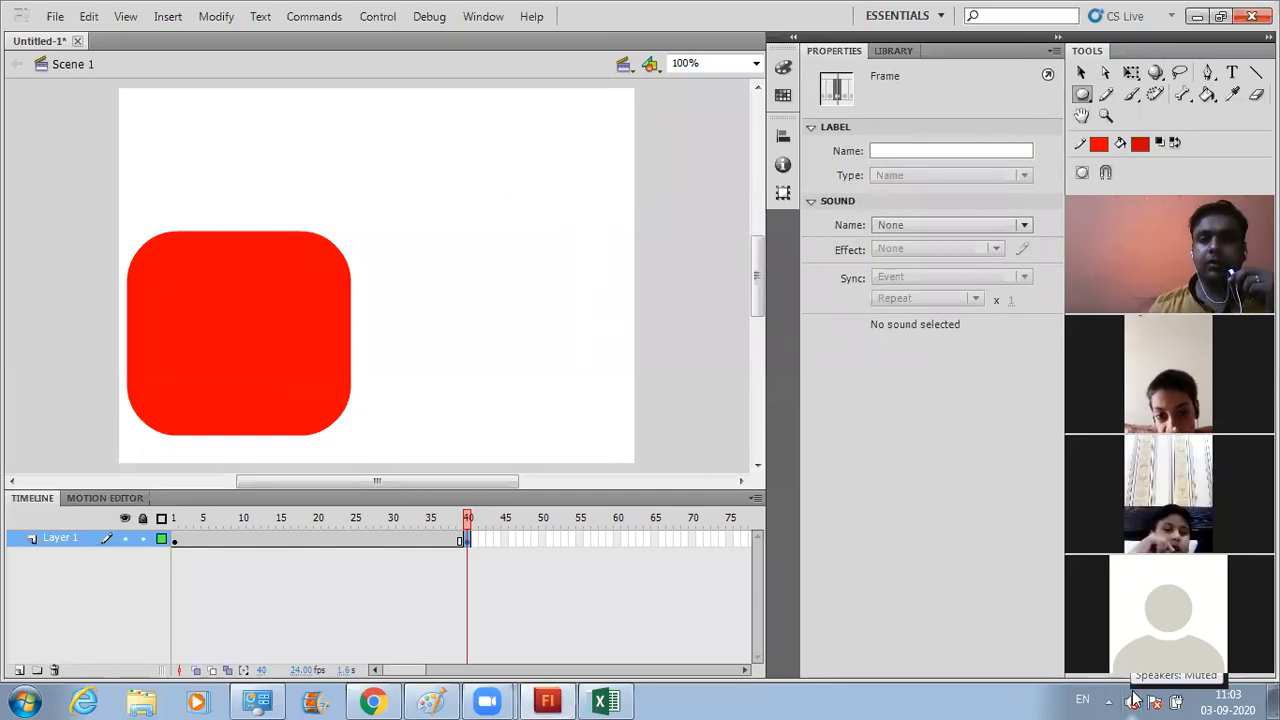
key(ctrl+a)
drag(520, 154, 578, 226)
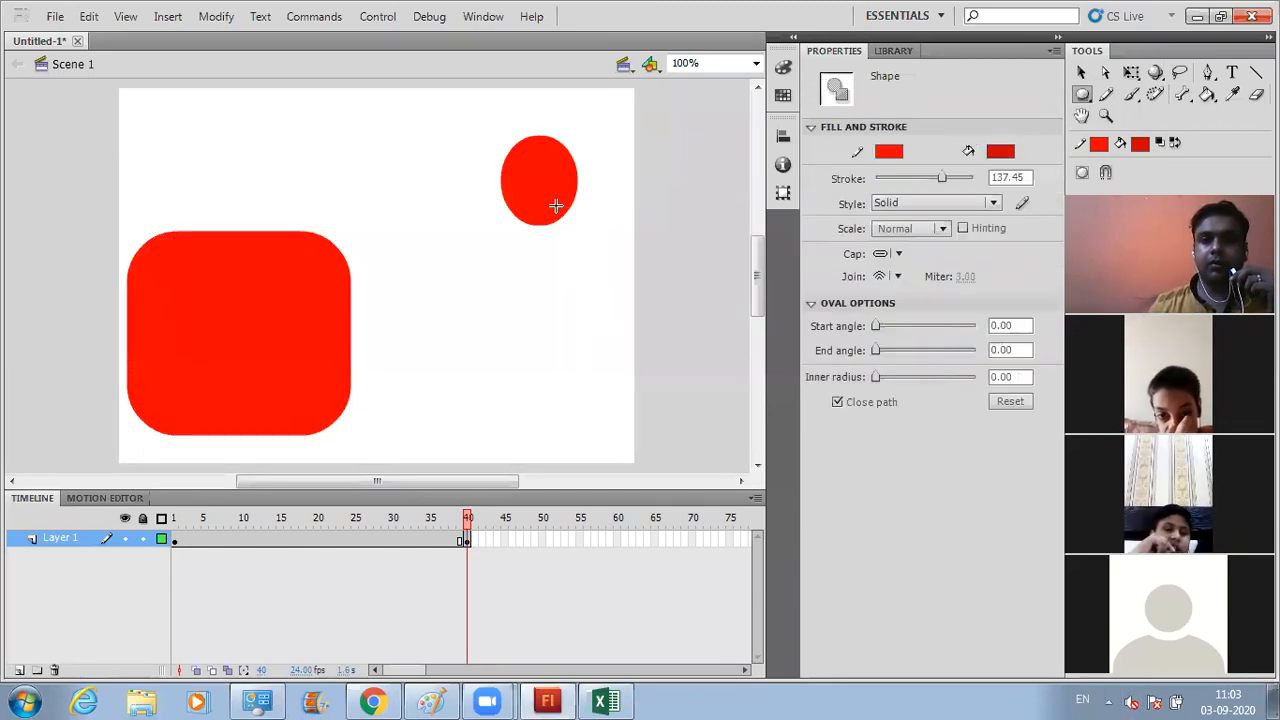
Step: Delete the red rounded rectangle from frame 40 of Layer 1, keeping only the oval
click(1080, 72)
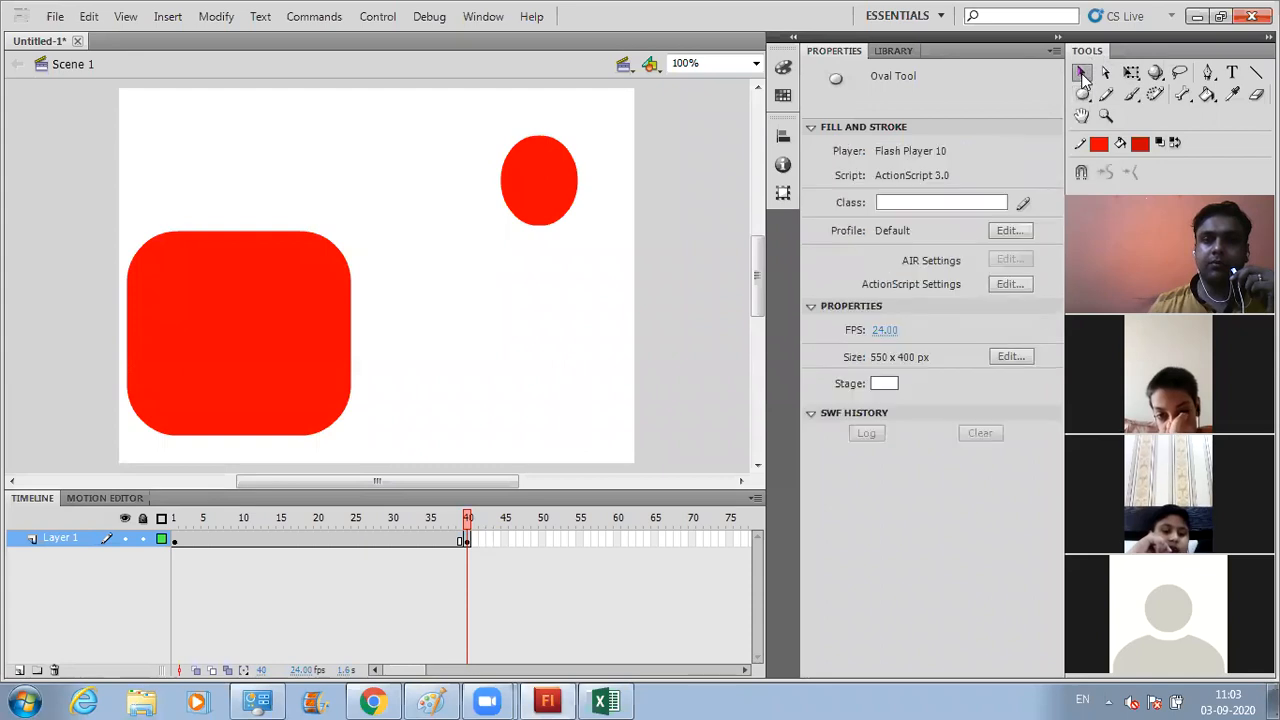
drag(120, 205, 366, 462)
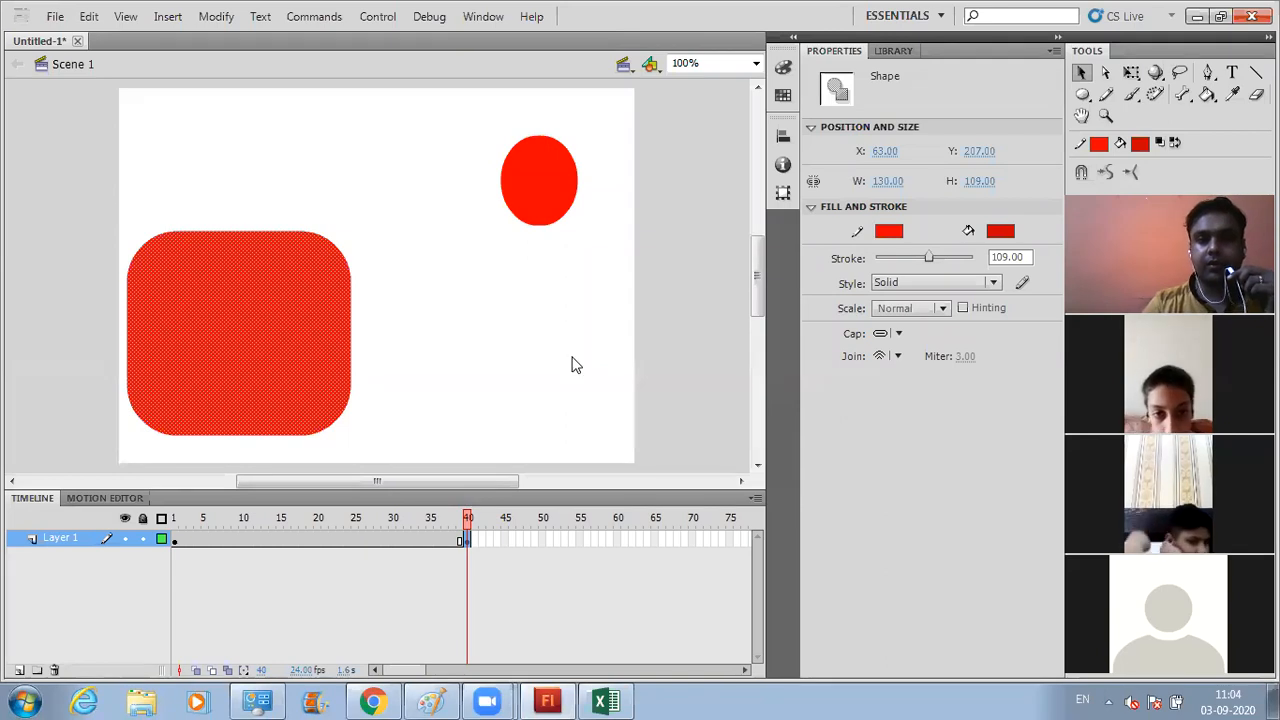
key(Delete)
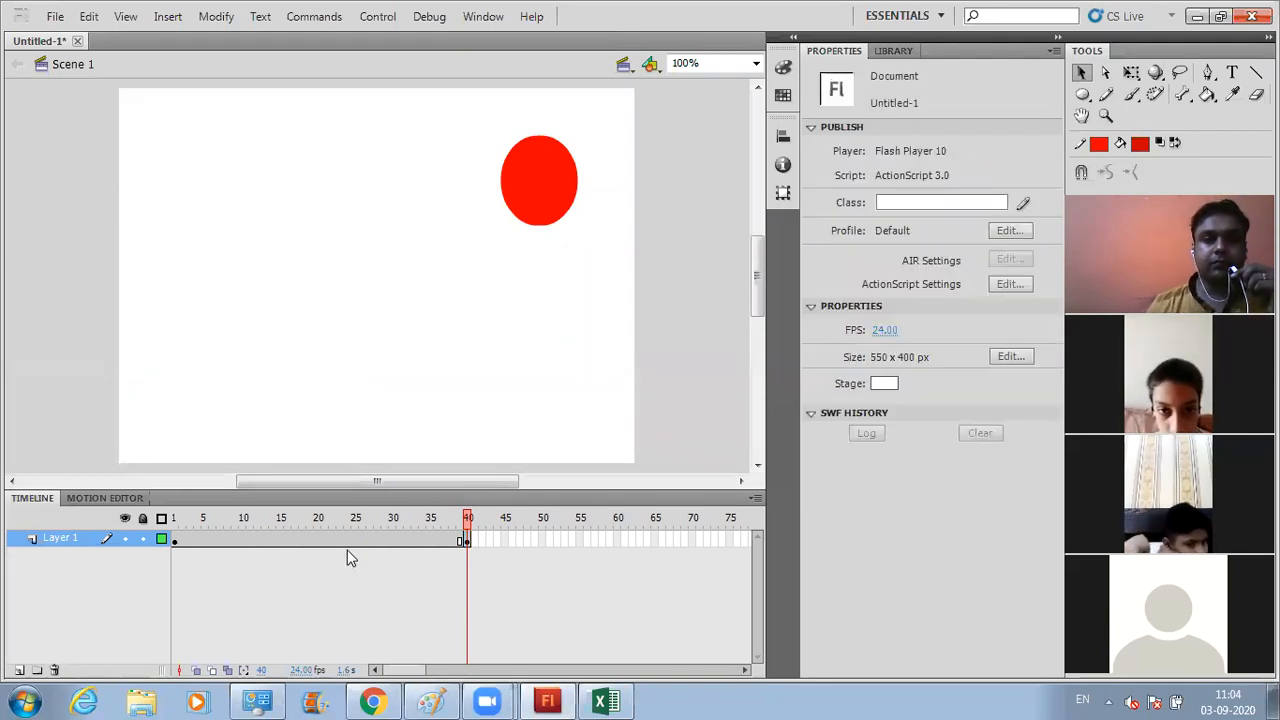
Step: Create a shape tween between the keyframes at frames 1 and 40 of Layer 1 and test the movie
right_click(341, 538)
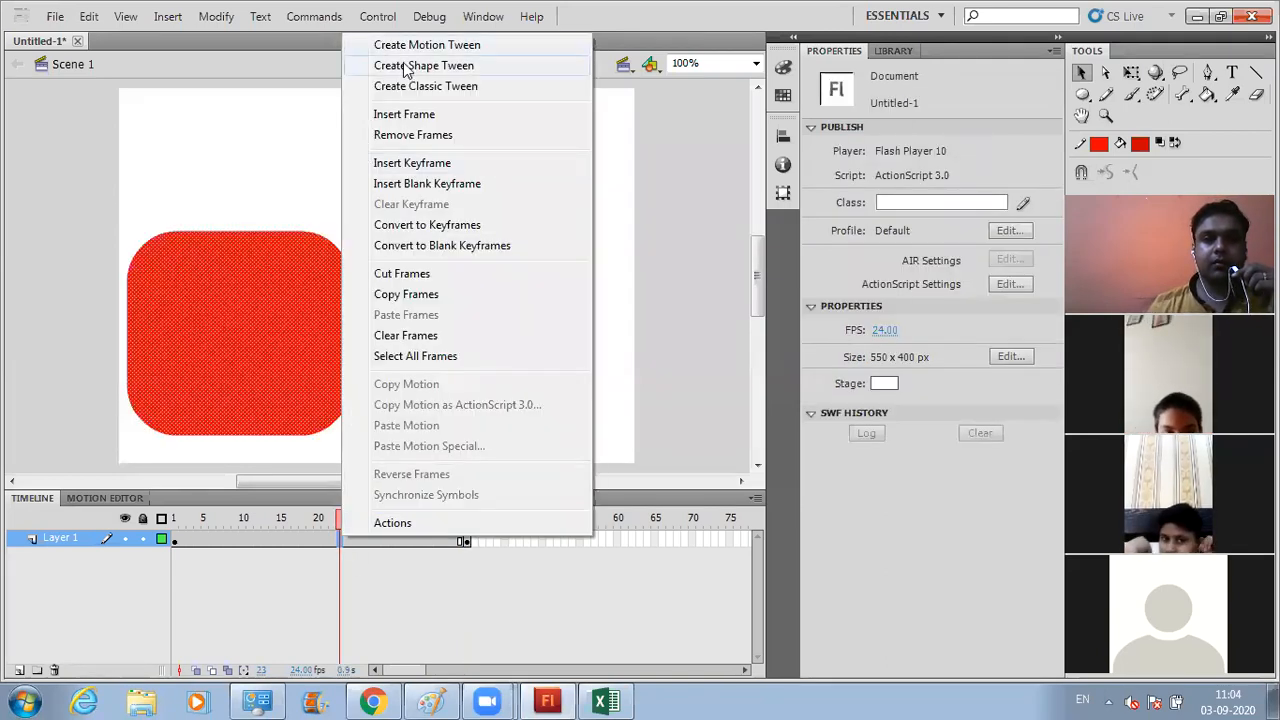
click(405, 66)
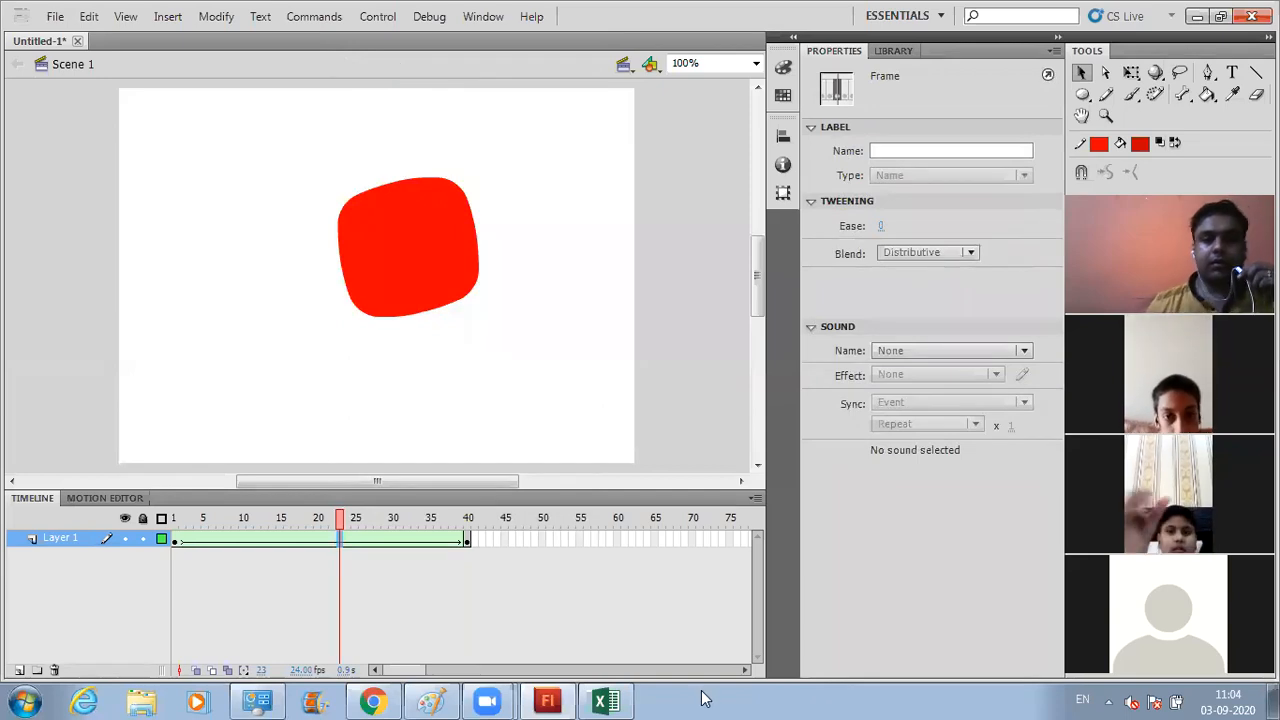
key(ctrl+Return)
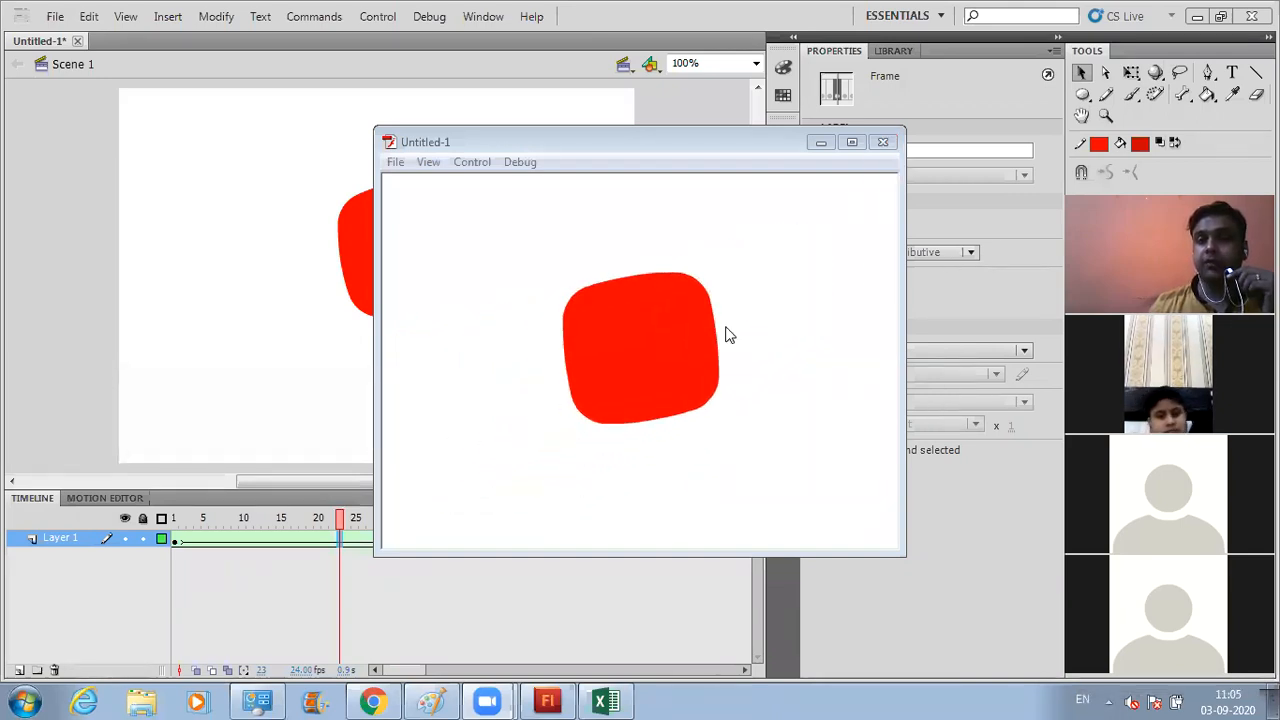
click(882, 143)
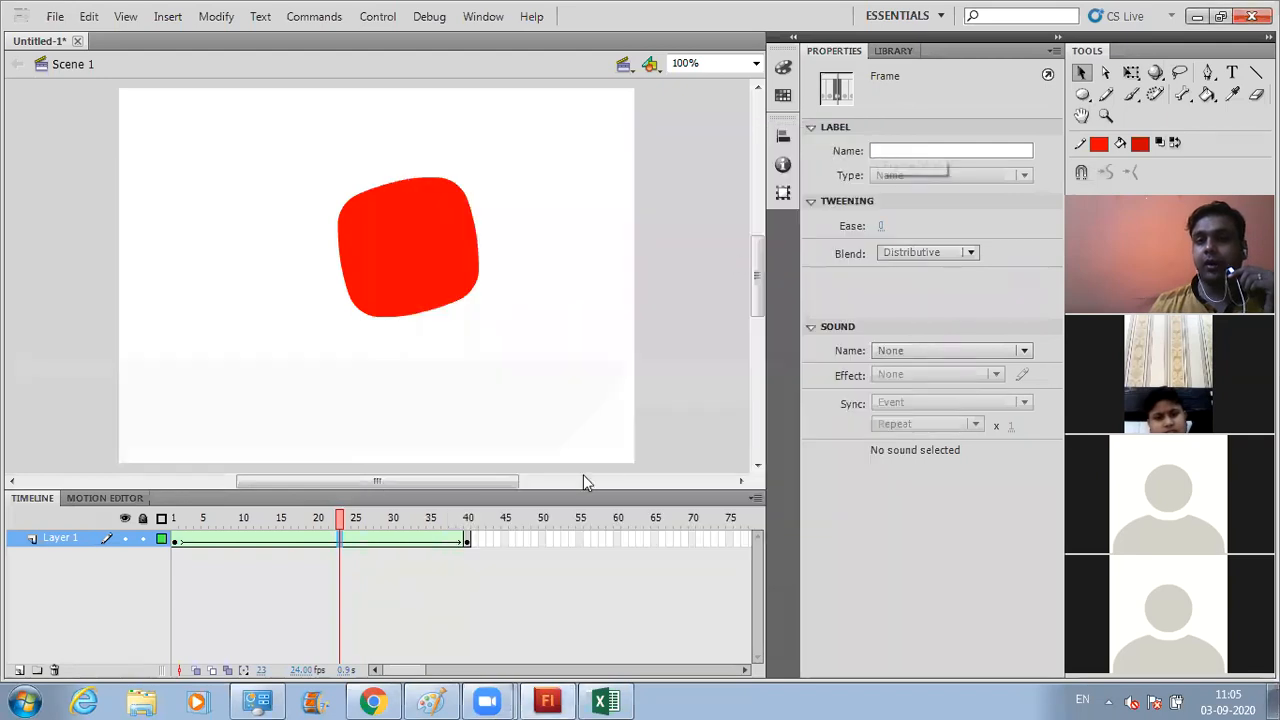
click(295, 669)
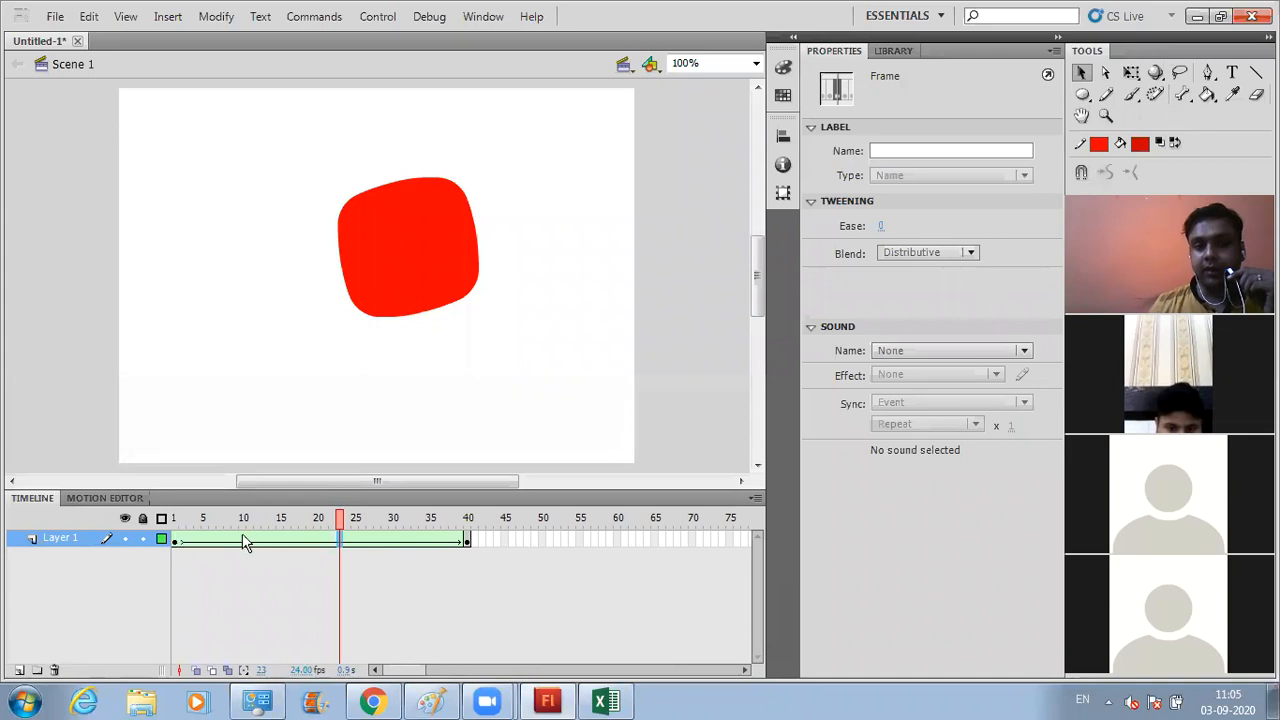
click(513, 541)
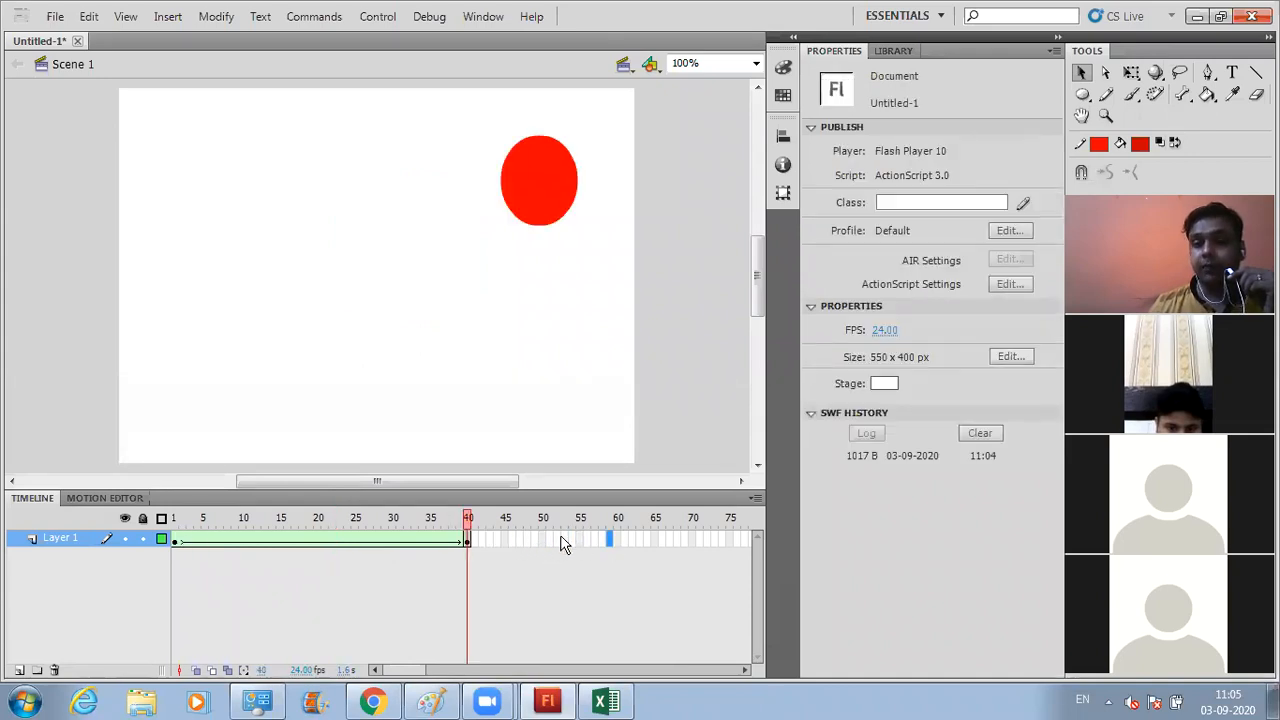
drag(491, 541, 669, 541)
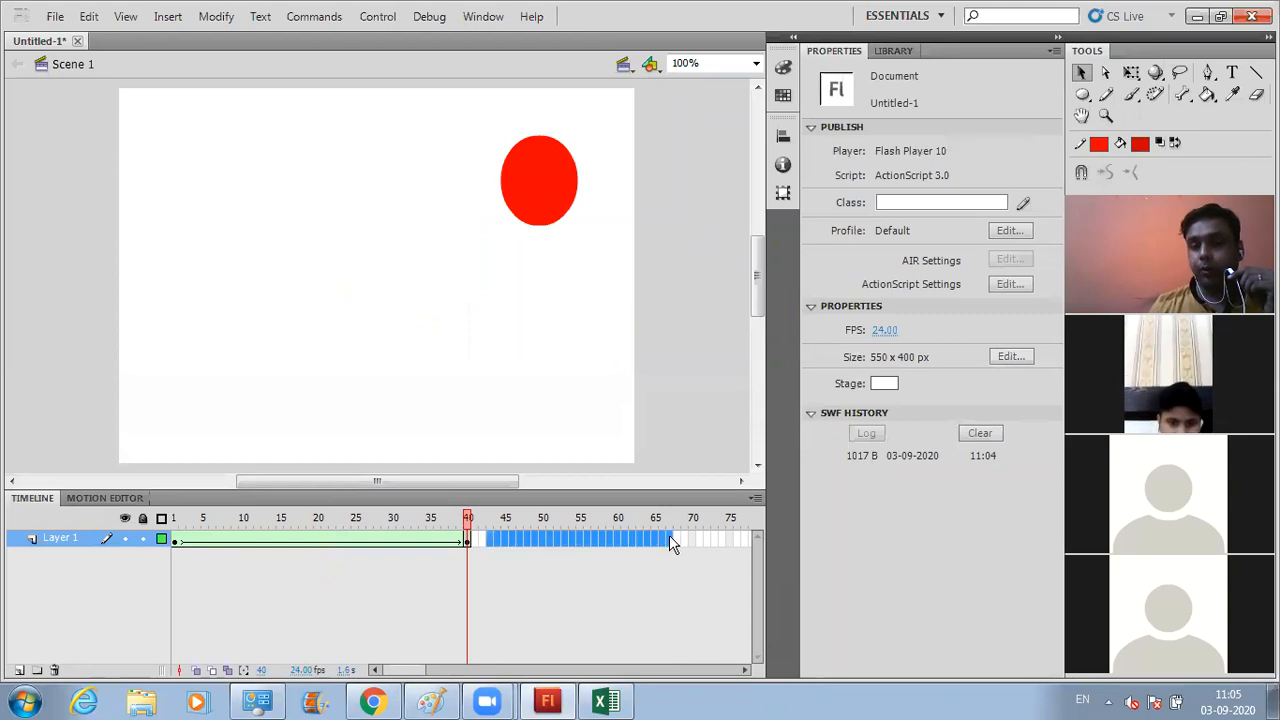
click(545, 554)
click(509, 546)
drag(533, 545, 680, 544)
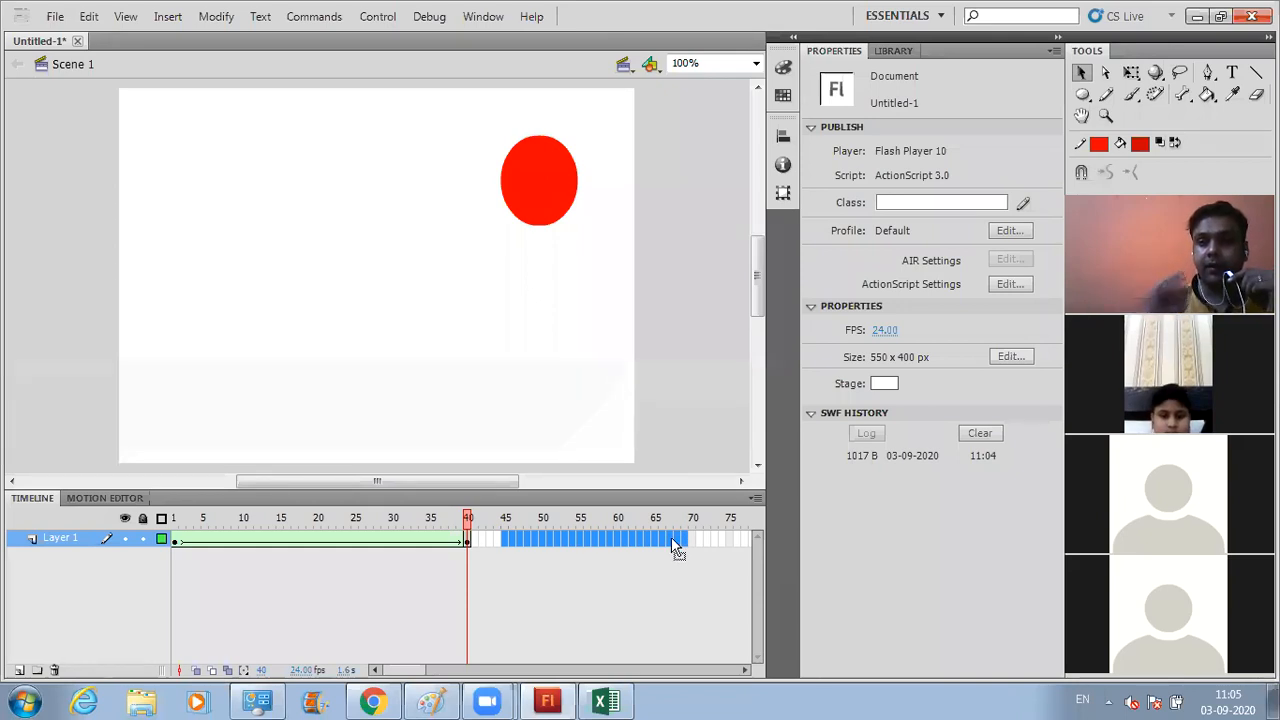
click(463, 550)
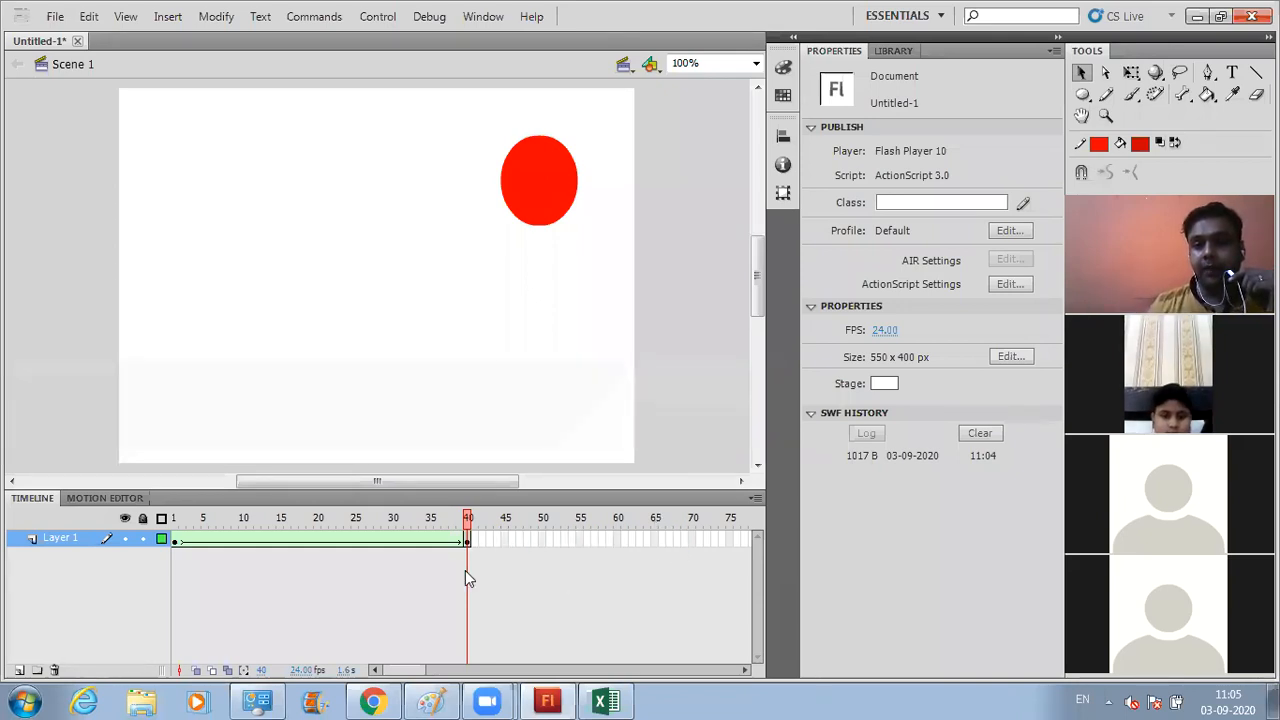
Step: Set the document's frame rate to 100 fps and test the movie at that speed
click(300, 671)
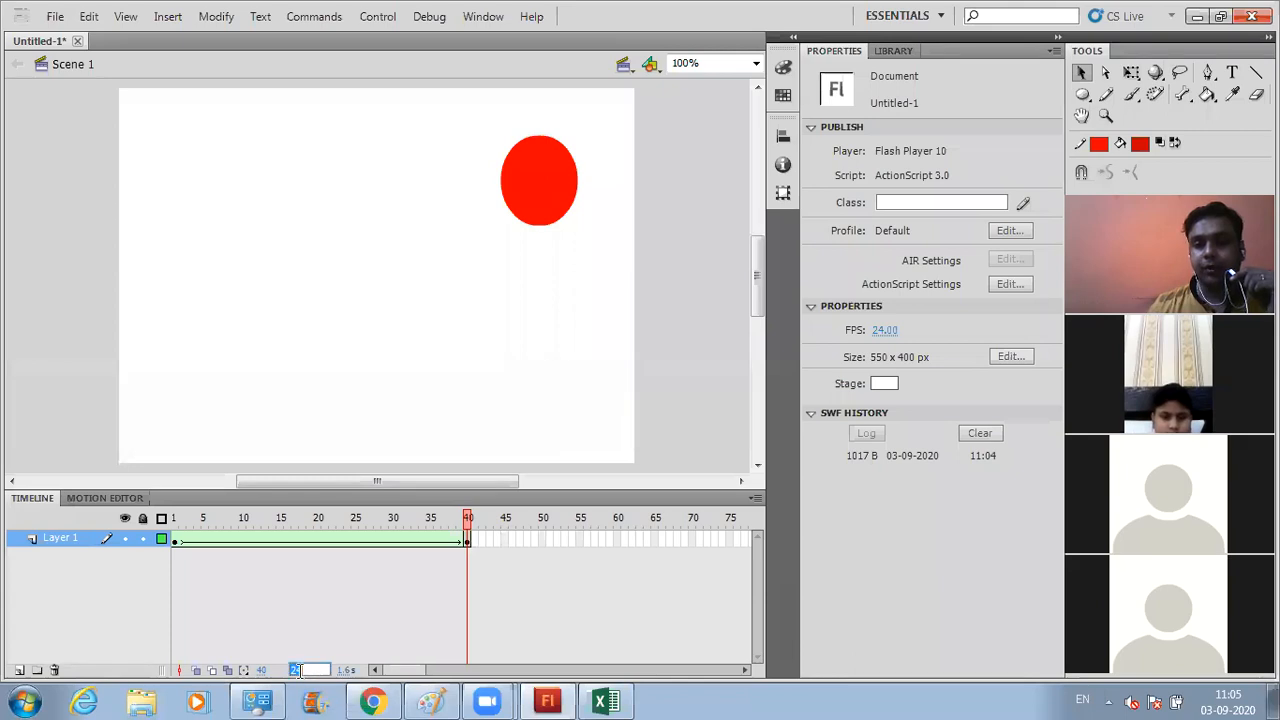
text(1)
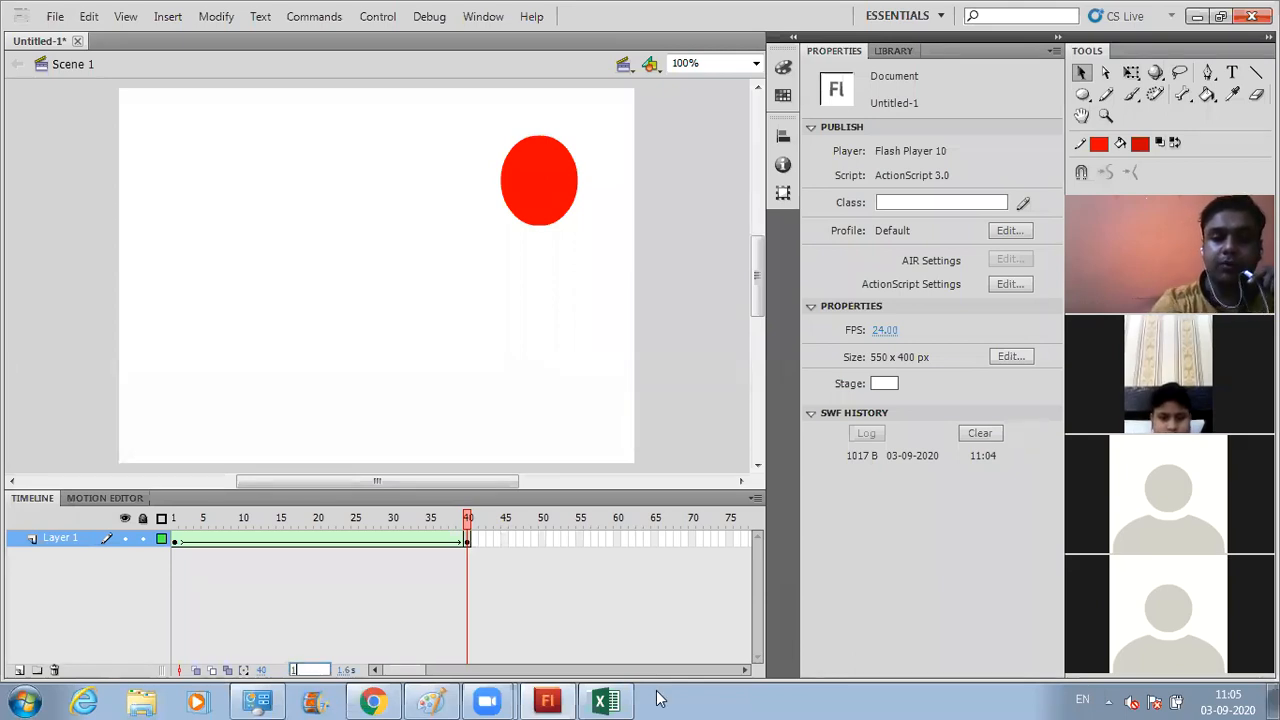
text(00)
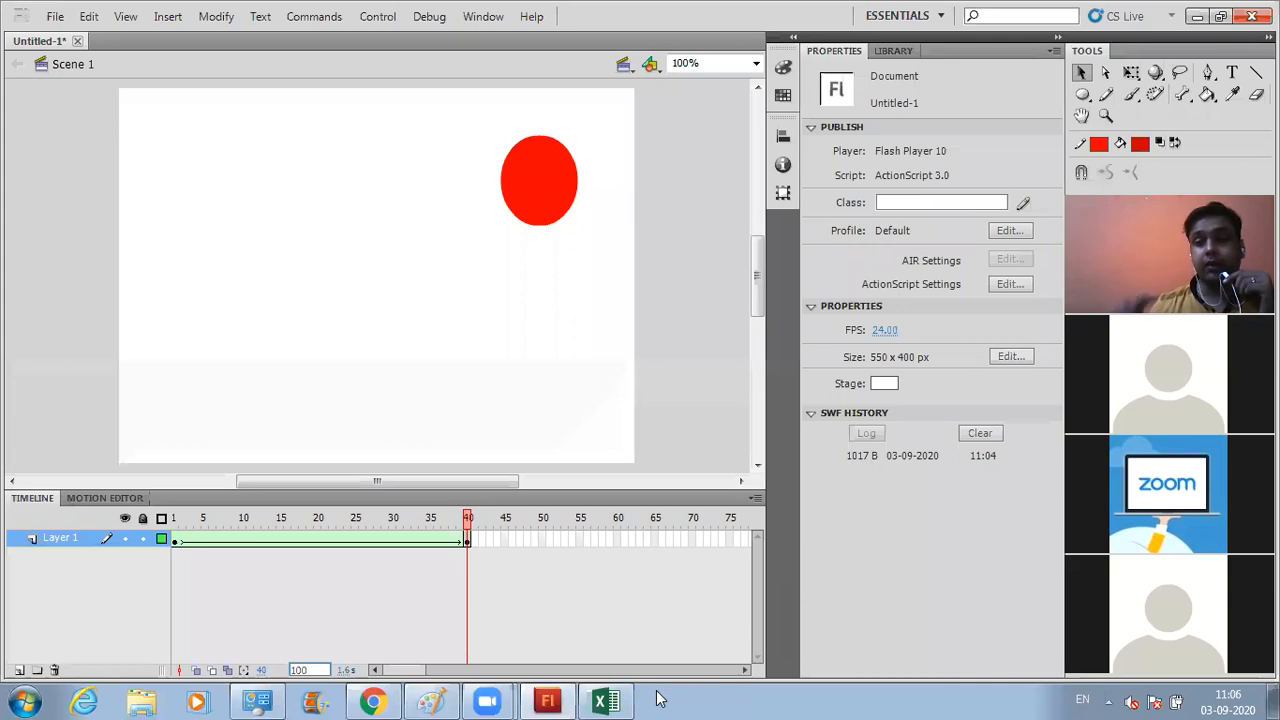
key(Return)
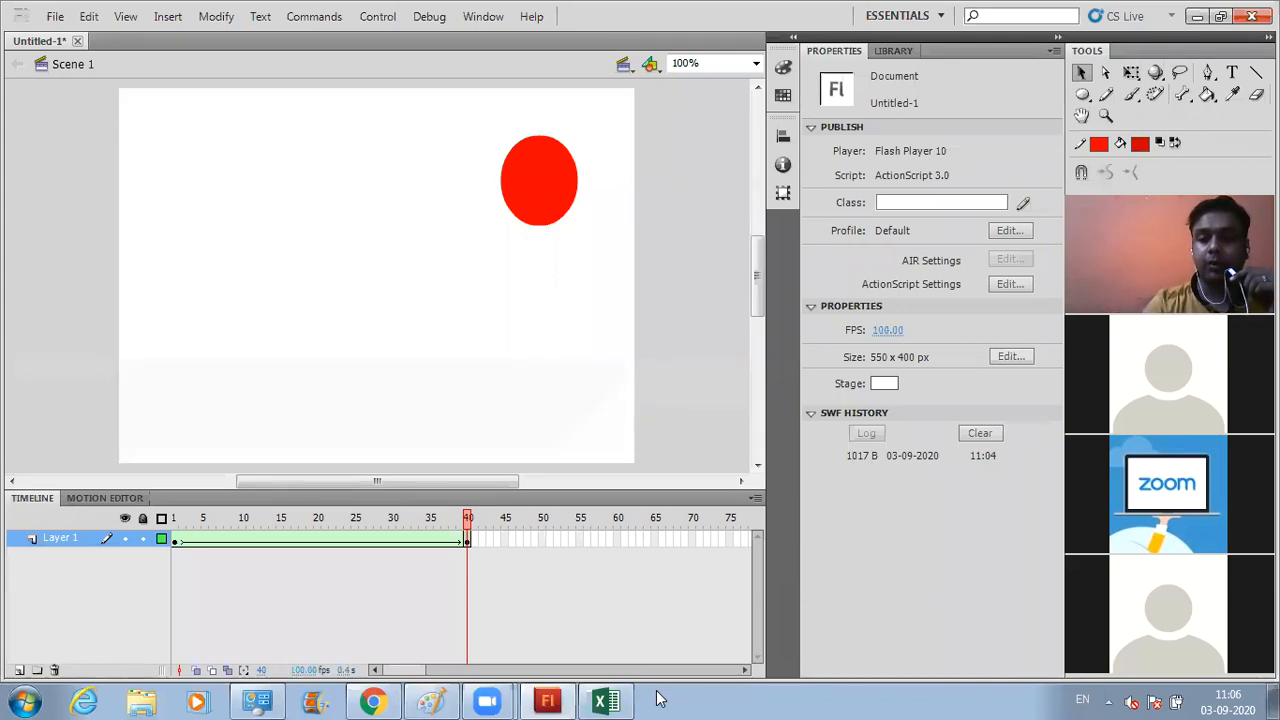
key(ctrl+Return)
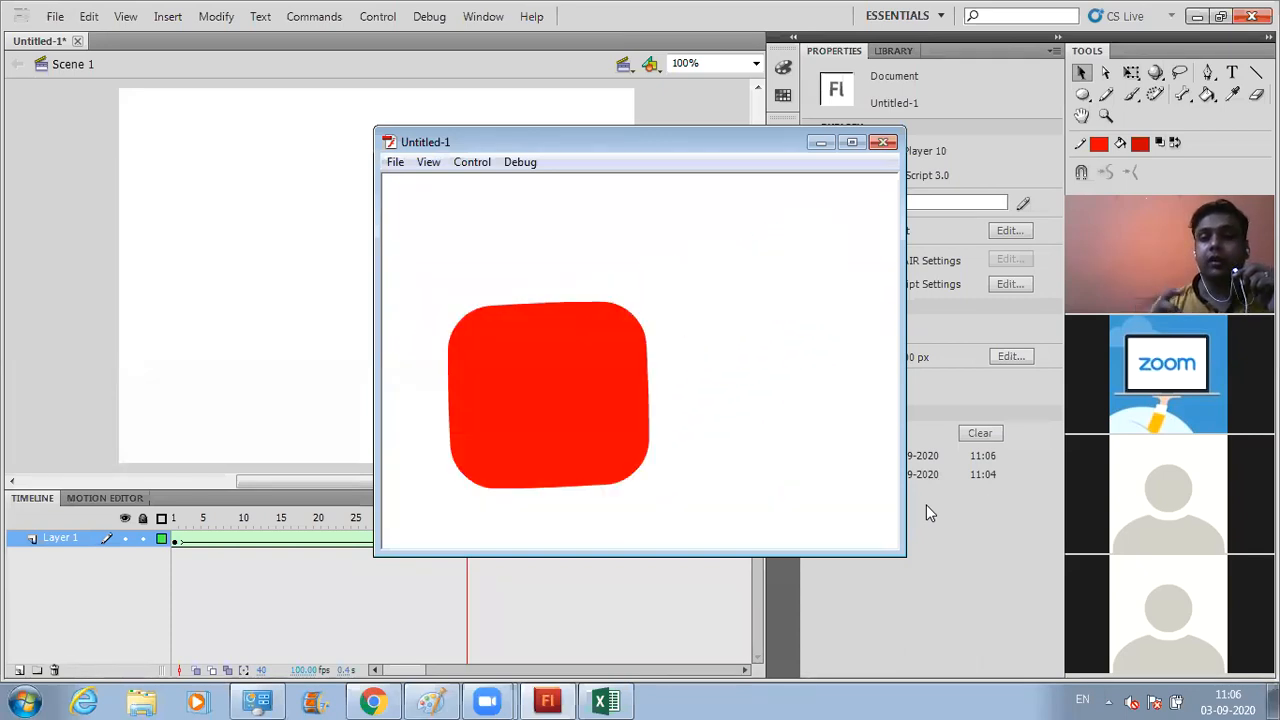
click(884, 142)
Step: Set the document's frame rate to 12 fps and play the animation in a test window
click(307, 671)
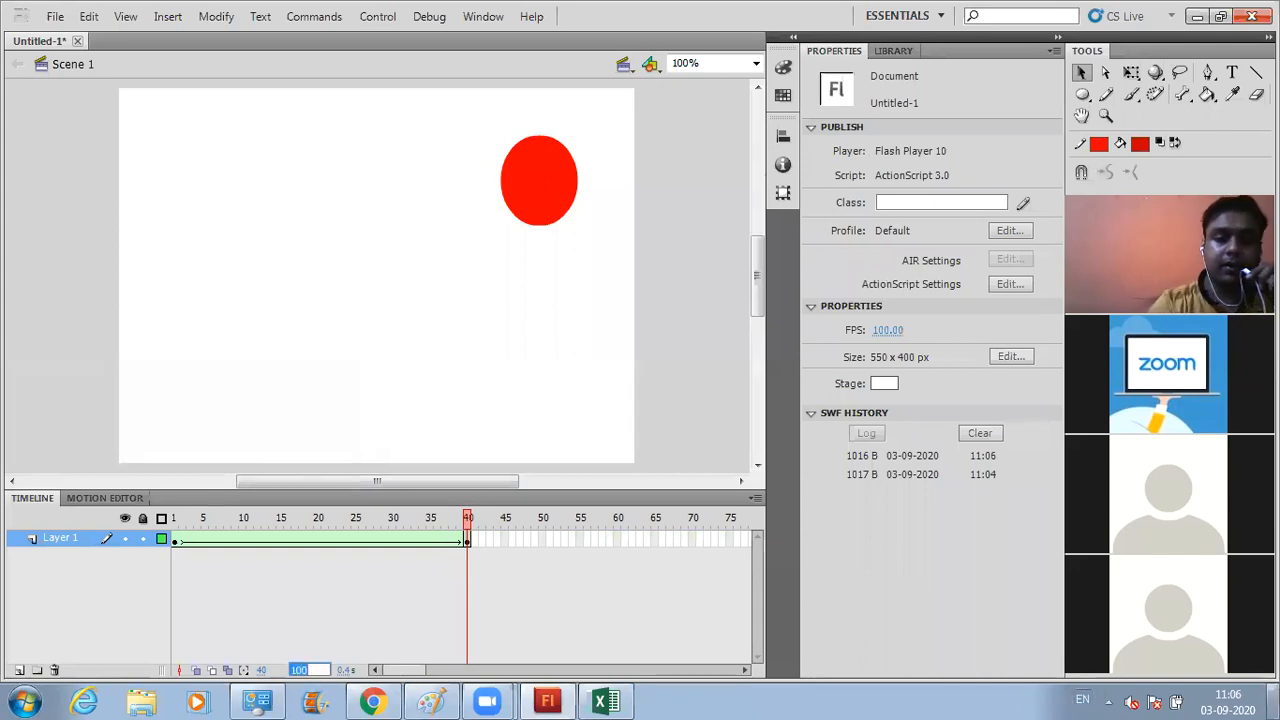
text(12)
key(Return)
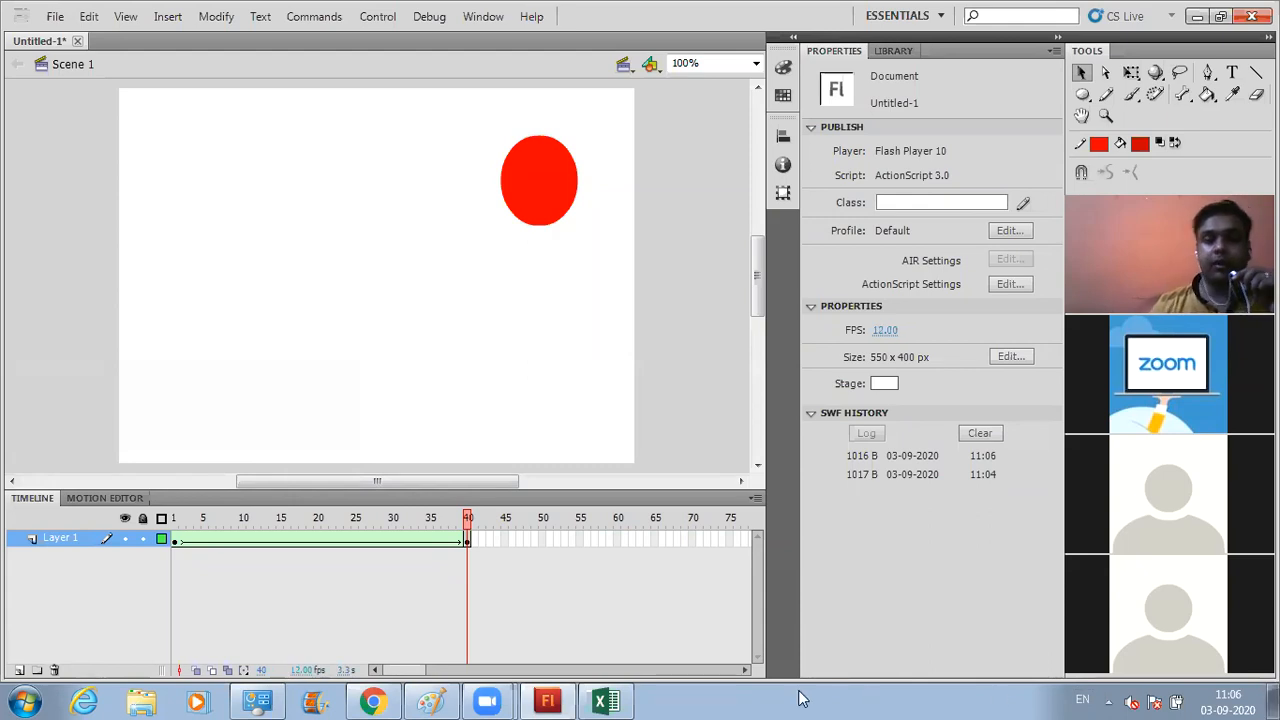
key(ctrl+Return)
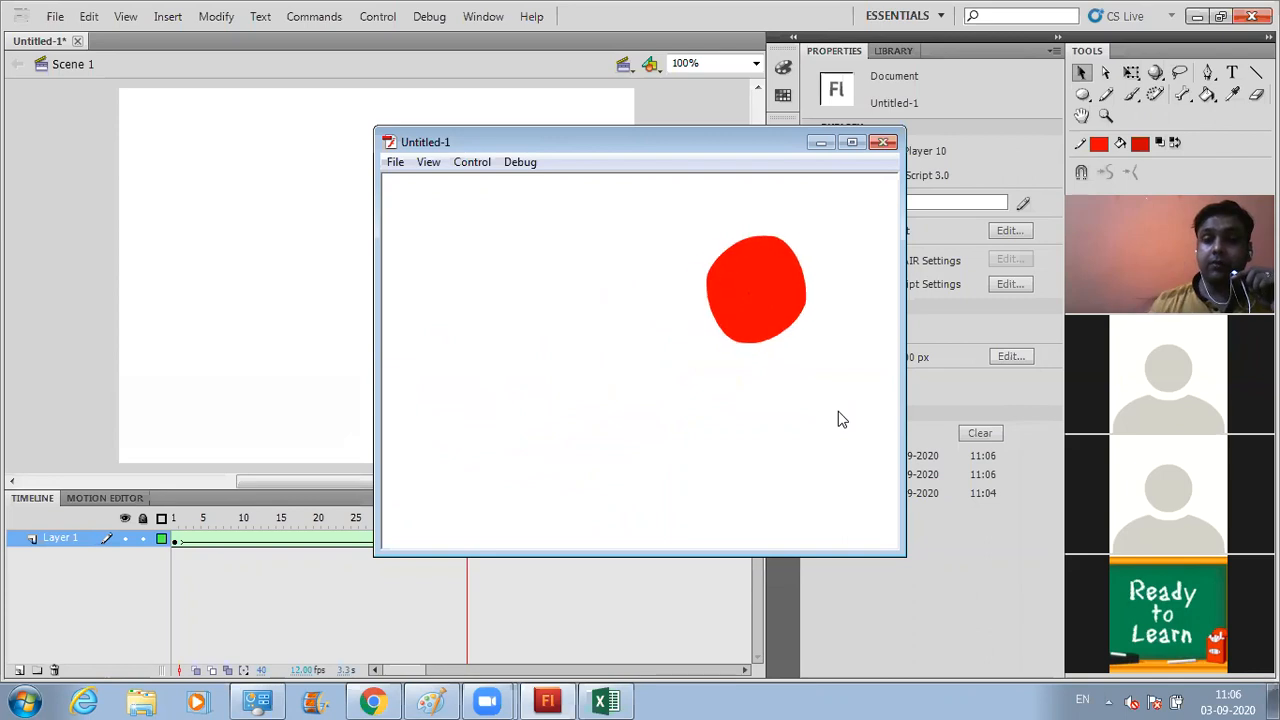
click(880, 143)
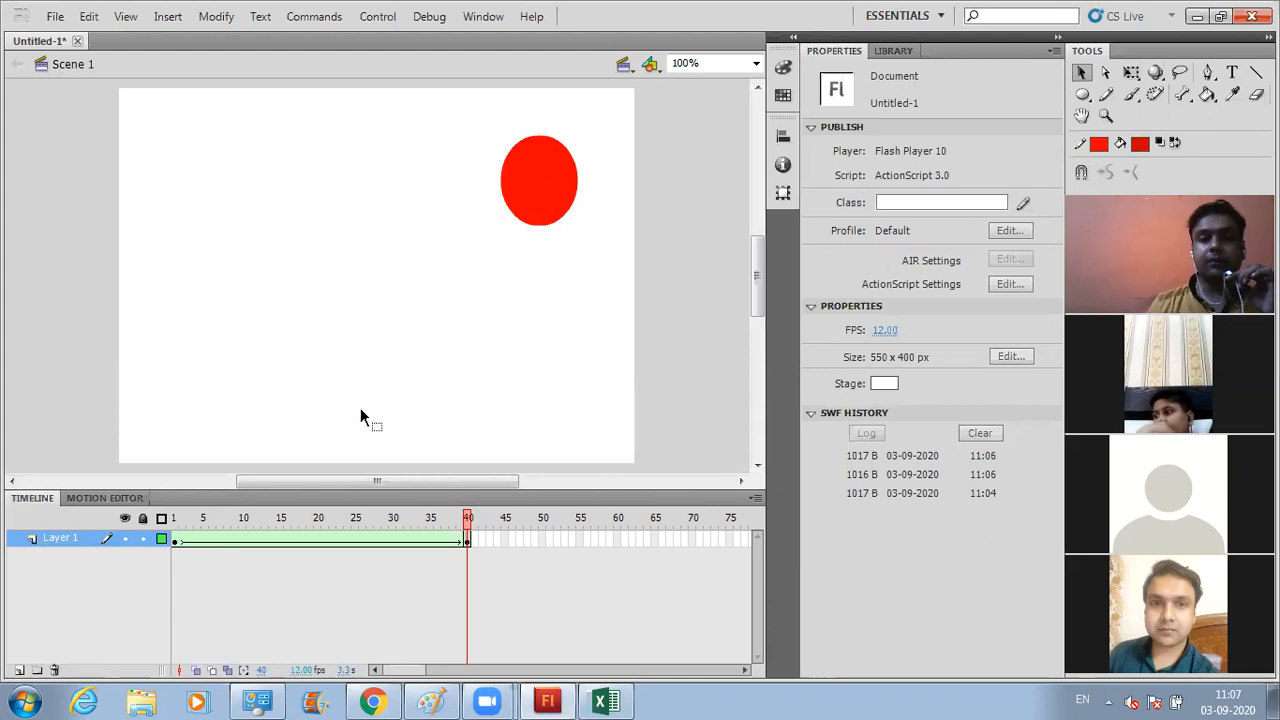
Step: Select frame 16 inside the shape tween on Layer 1
click(287, 540)
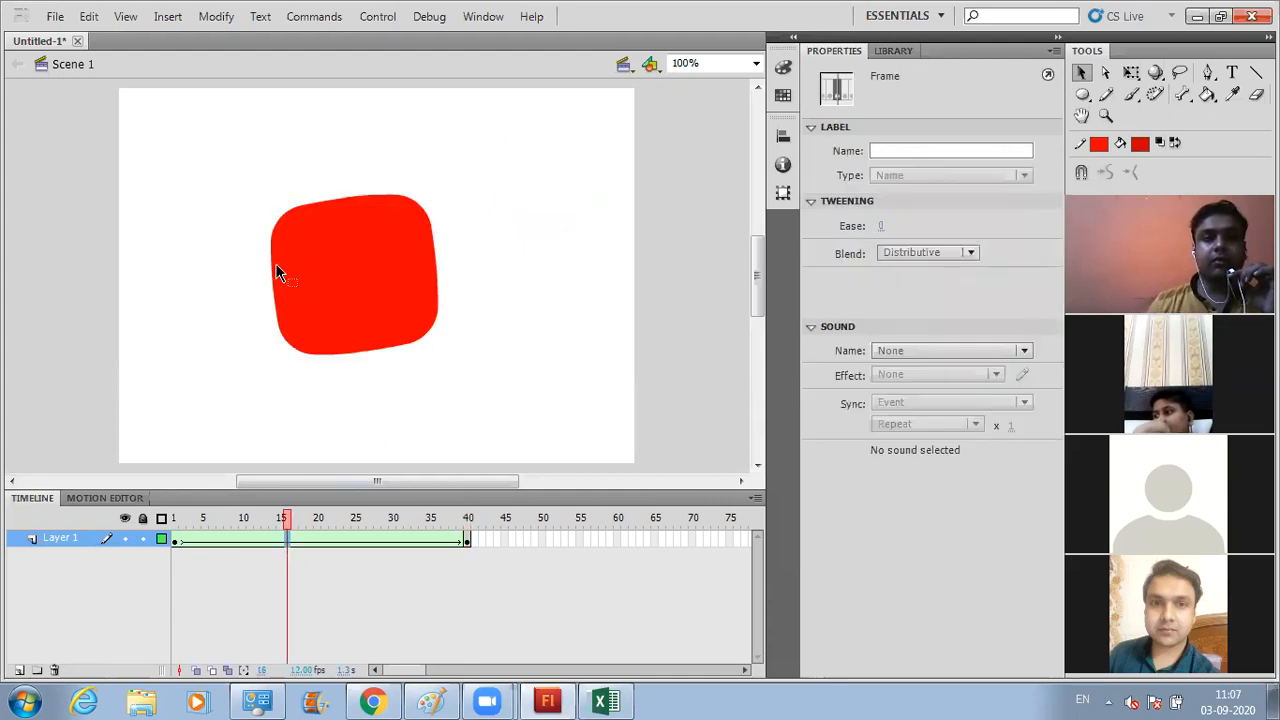